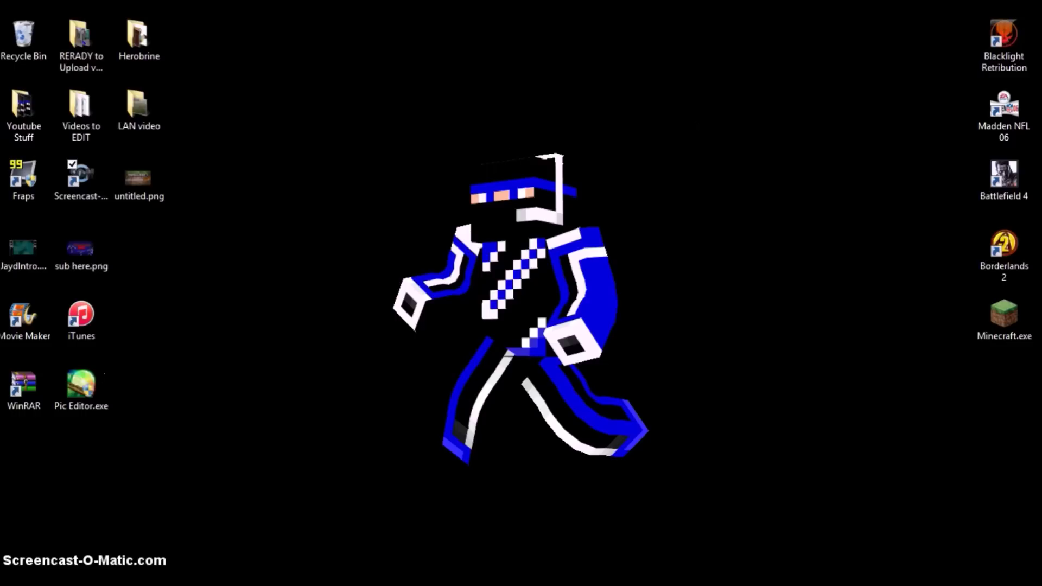
Step: Search the Start screen for "cont" and open Control Panel
key(super)
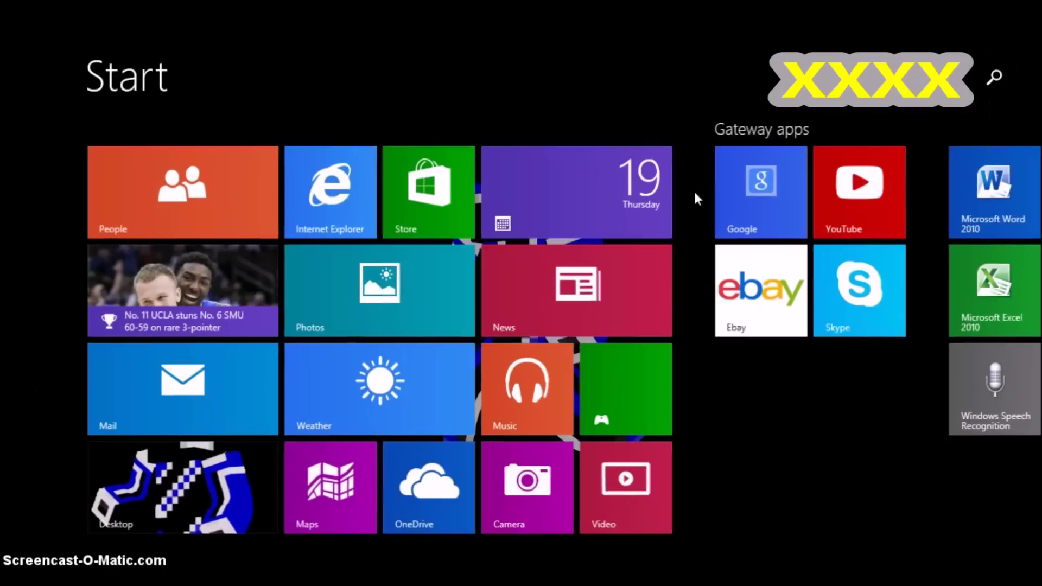
click(998, 73)
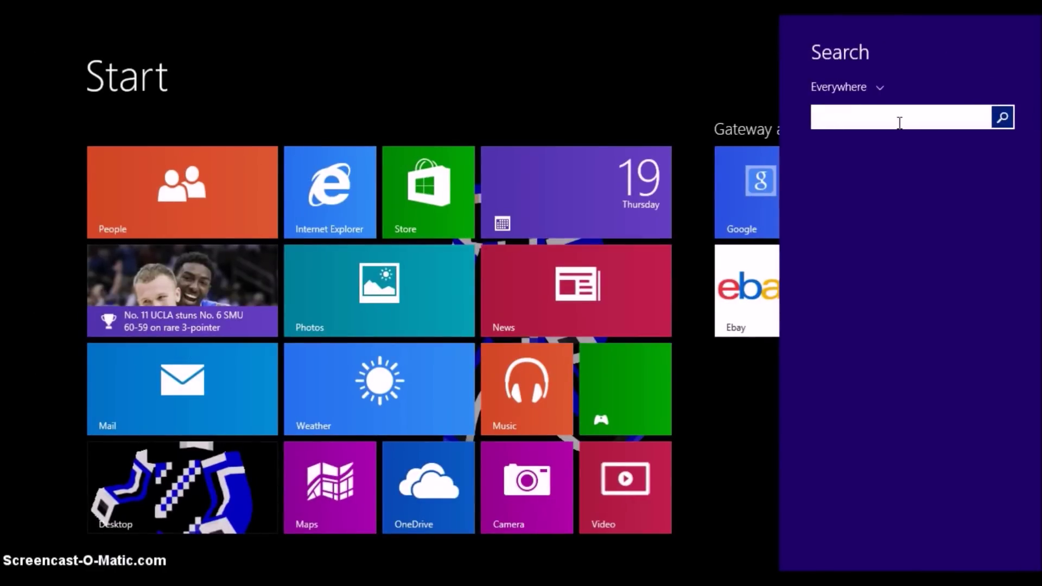
text(commad)
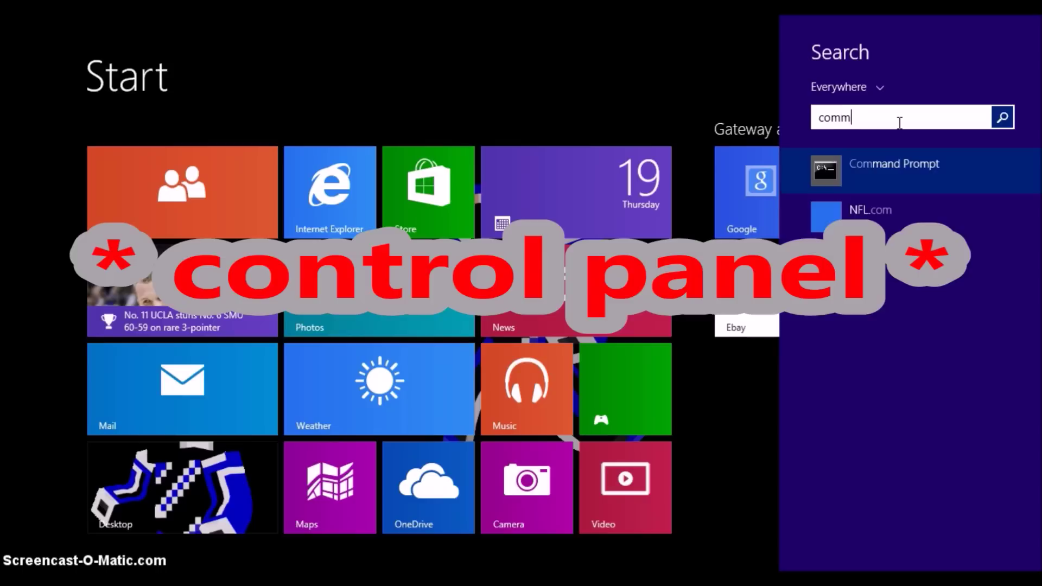
key(BackSpace)
key(BackSpace)
key(BackSpace)
key(BackSpace)
key(BackSpace)
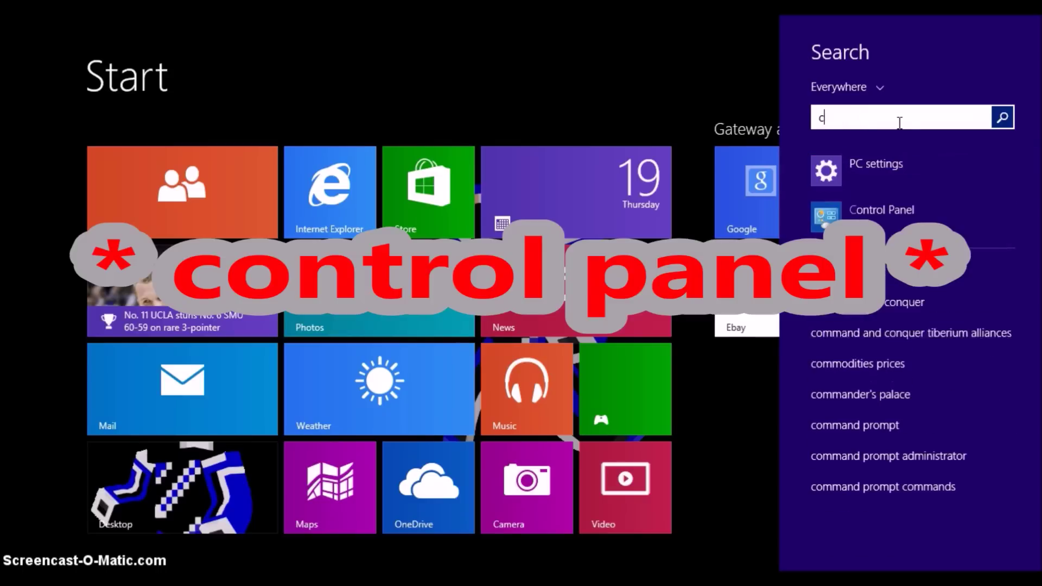
text(ont)
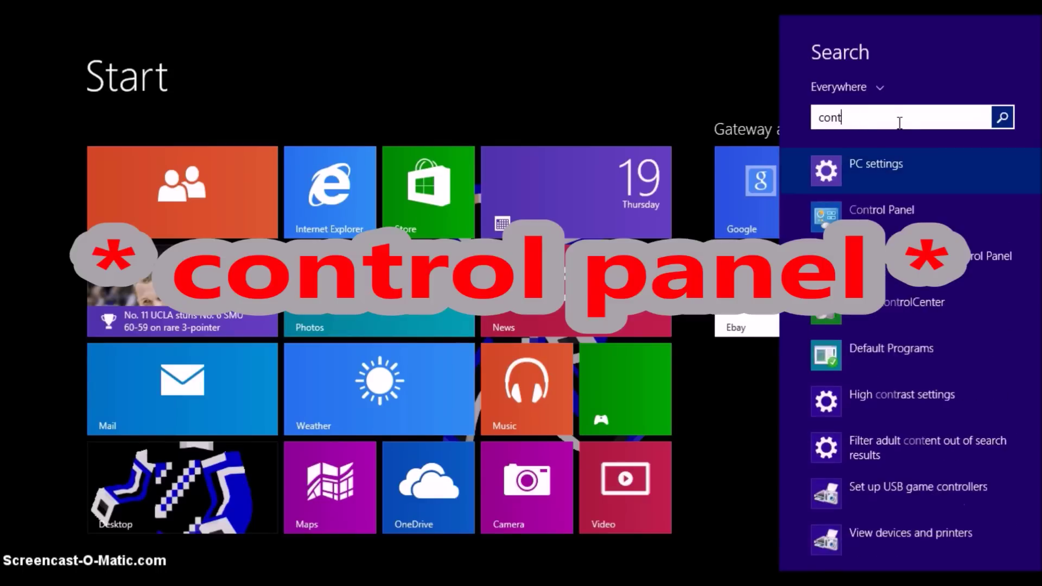
click(937, 217)
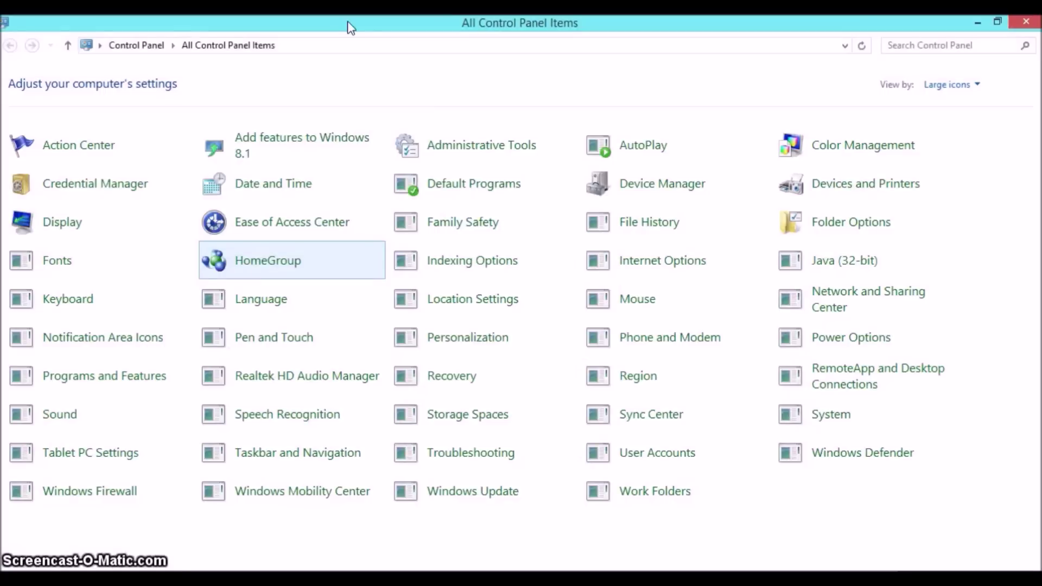
Step: Search Control Panel for "firewall" and open the page for allowing an app through Windows Firewall
double_click(350, 24)
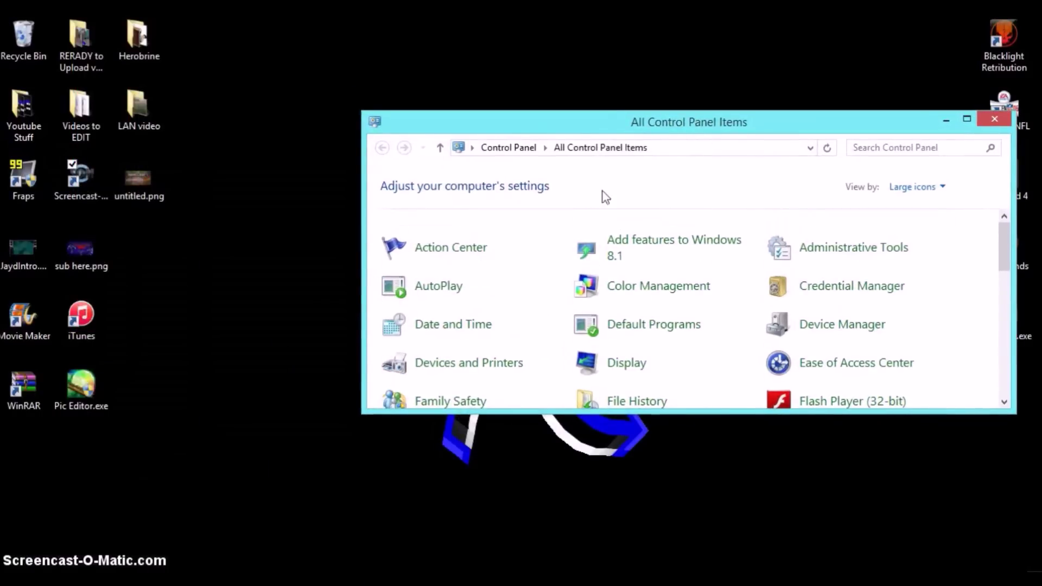
scroll(852, 258, down, 5)
scroll(895, 230, up, 5)
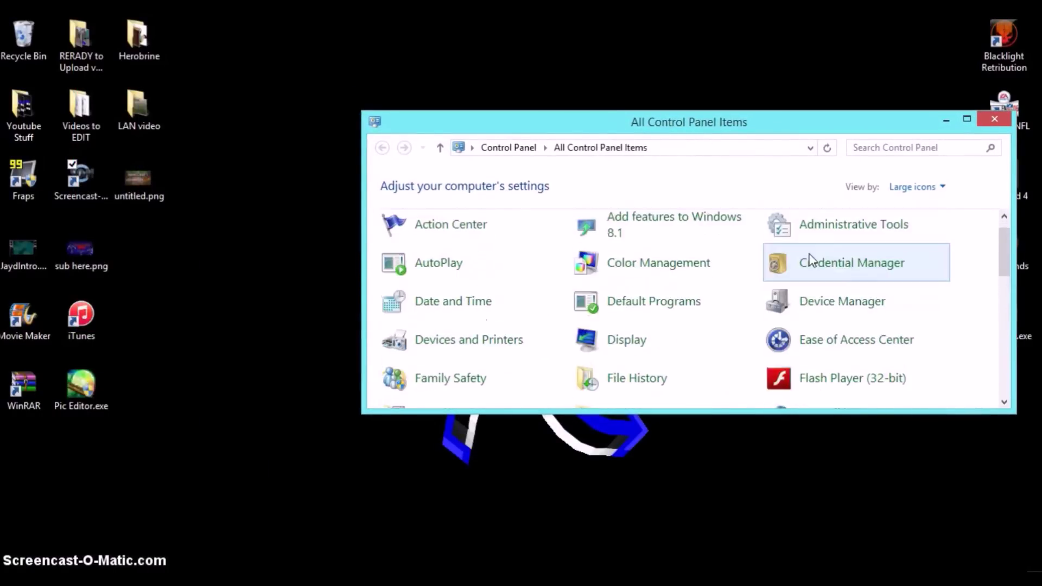
click(900, 148)
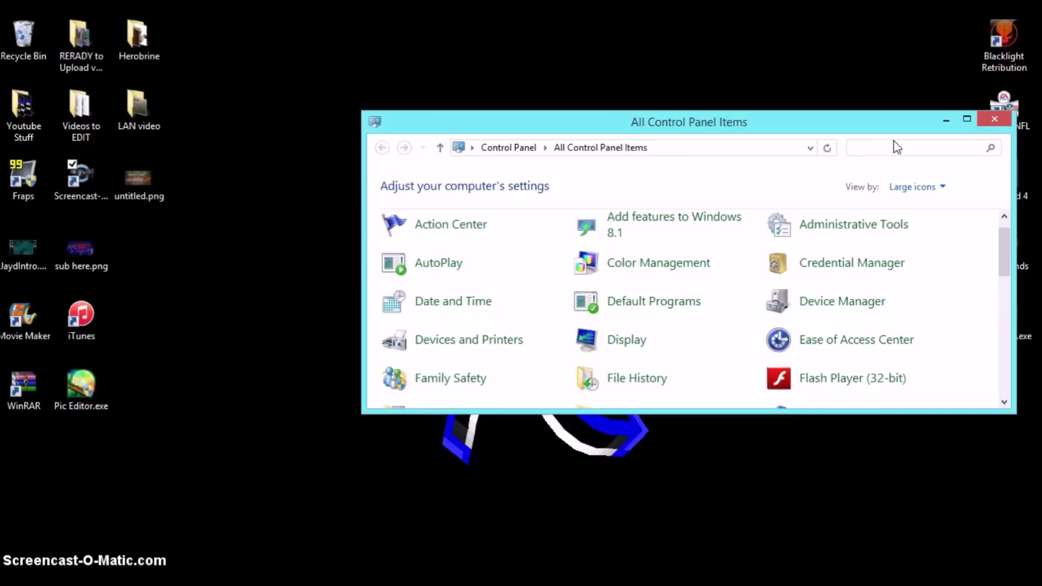
text(firewall)
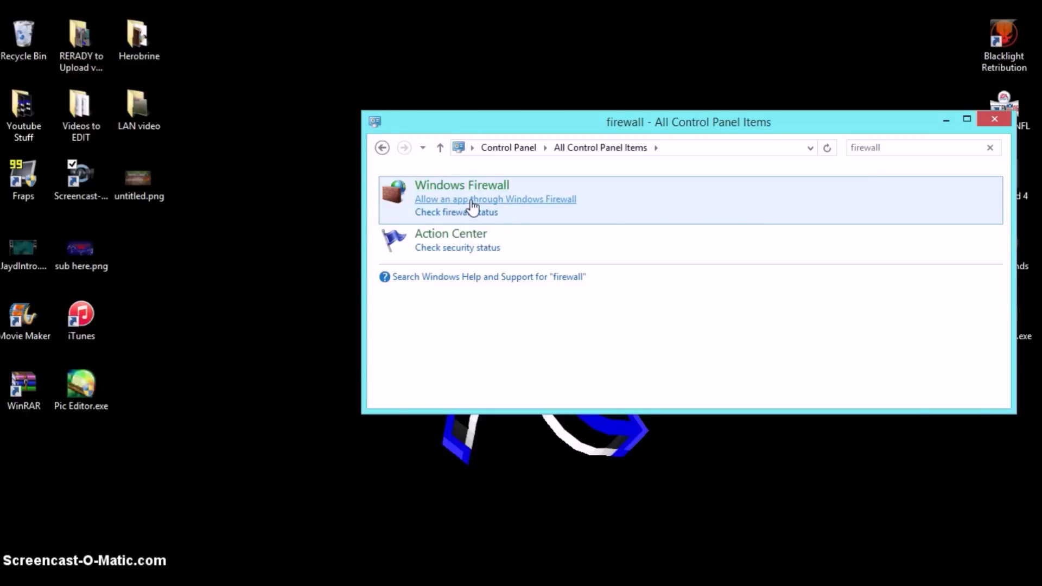
click(524, 205)
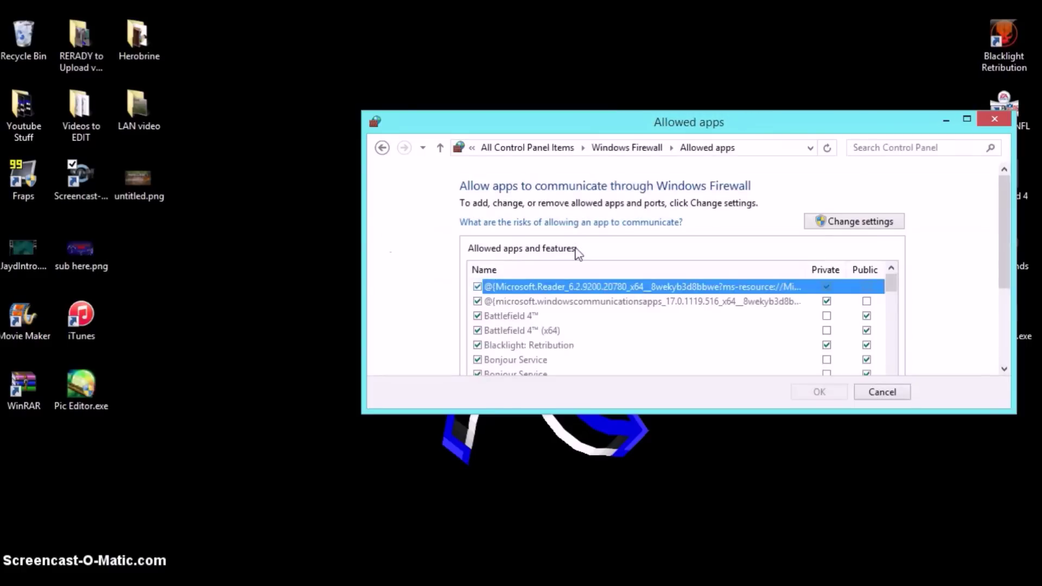
Step: Maximize the Allowed apps window and unlock the list of allowed apps and features for editing
drag(660, 136, 550, 88)
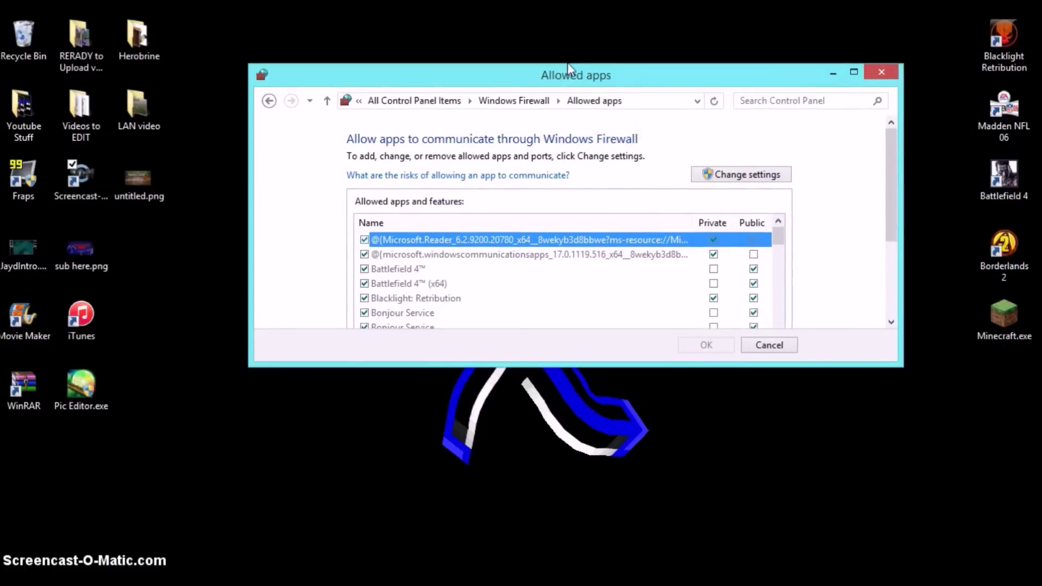
click(852, 73)
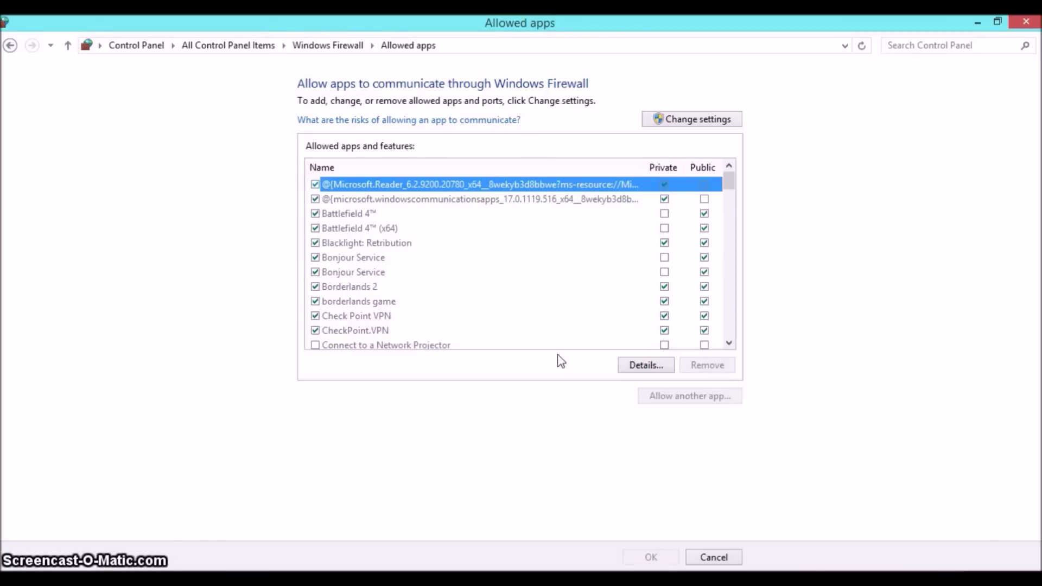
scroll(390, 249, down, 2)
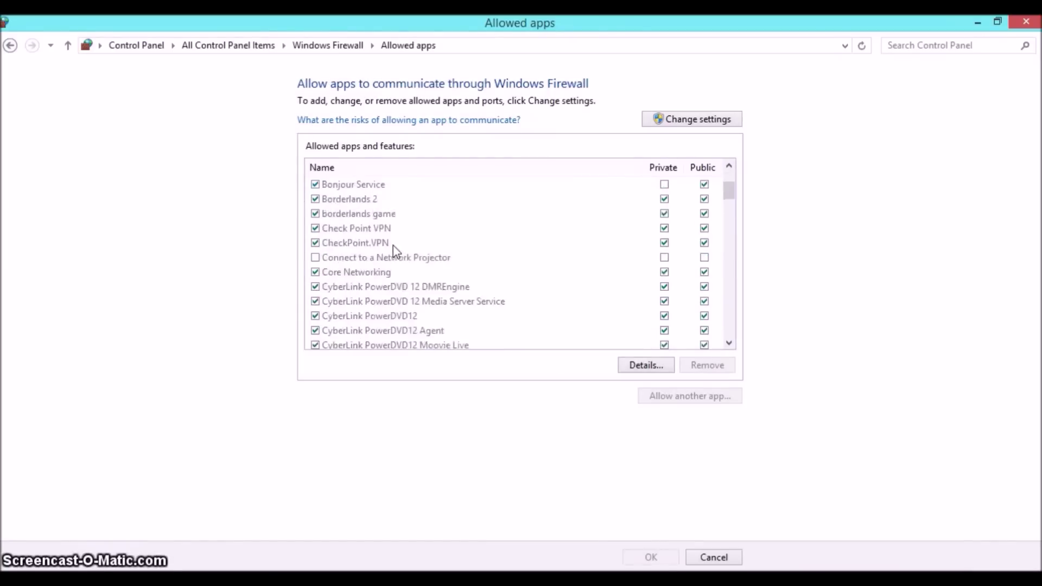
scroll(396, 243, up, 2)
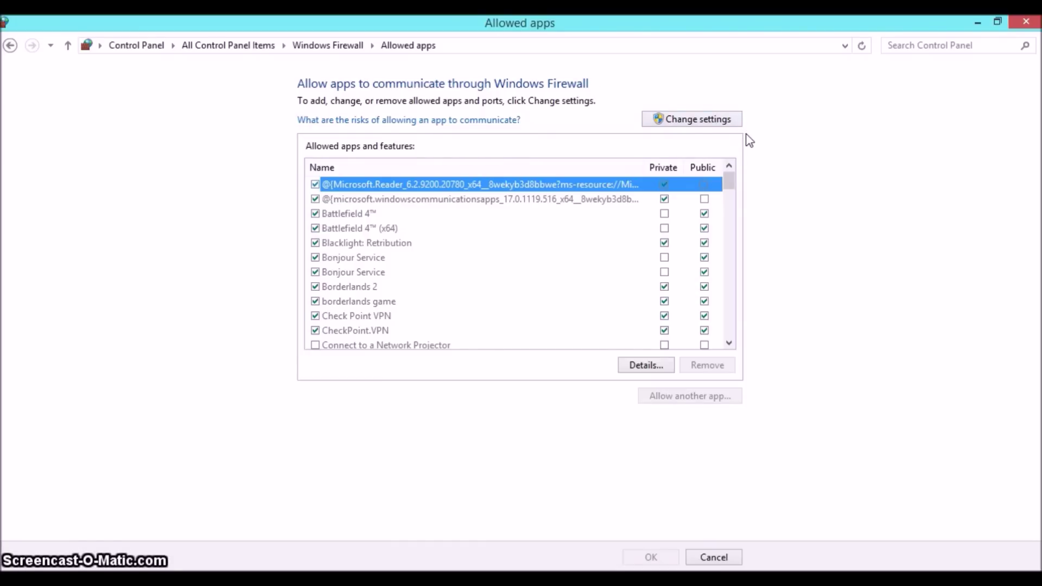
click(718, 122)
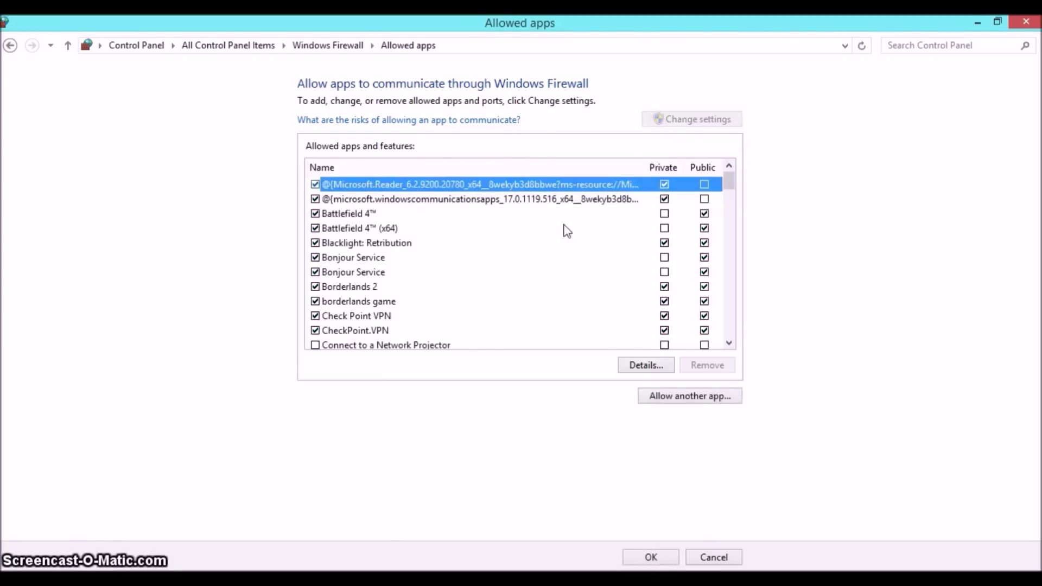
Step: Select Java(TM) Platform SE binary in the allowed apps and try toggling its private and public network access
scroll(493, 228, down, 3)
scroll(495, 228, up, 1)
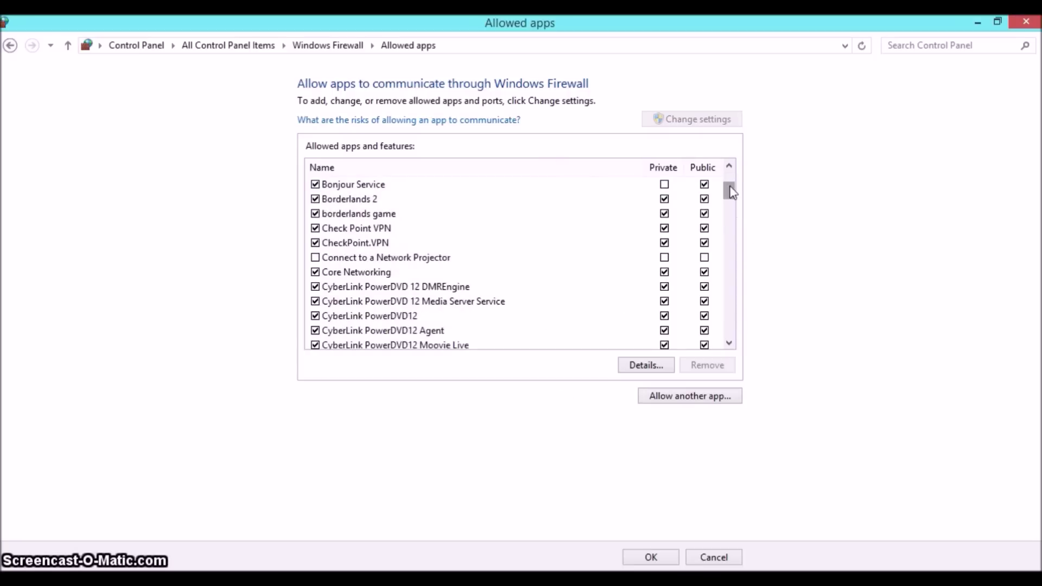
drag(732, 196, 731, 226)
click(428, 243)
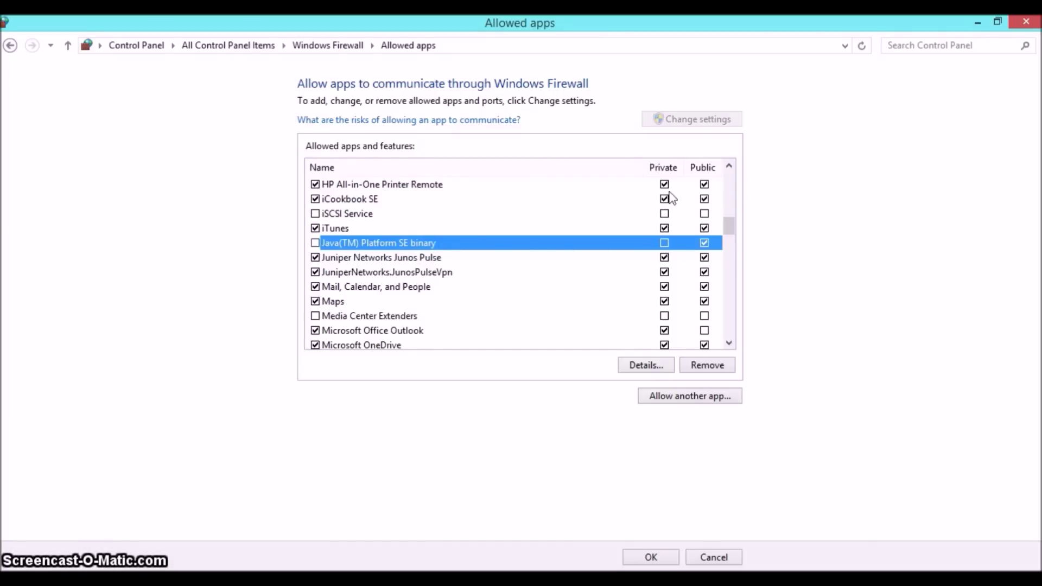
click(708, 248)
click(663, 245)
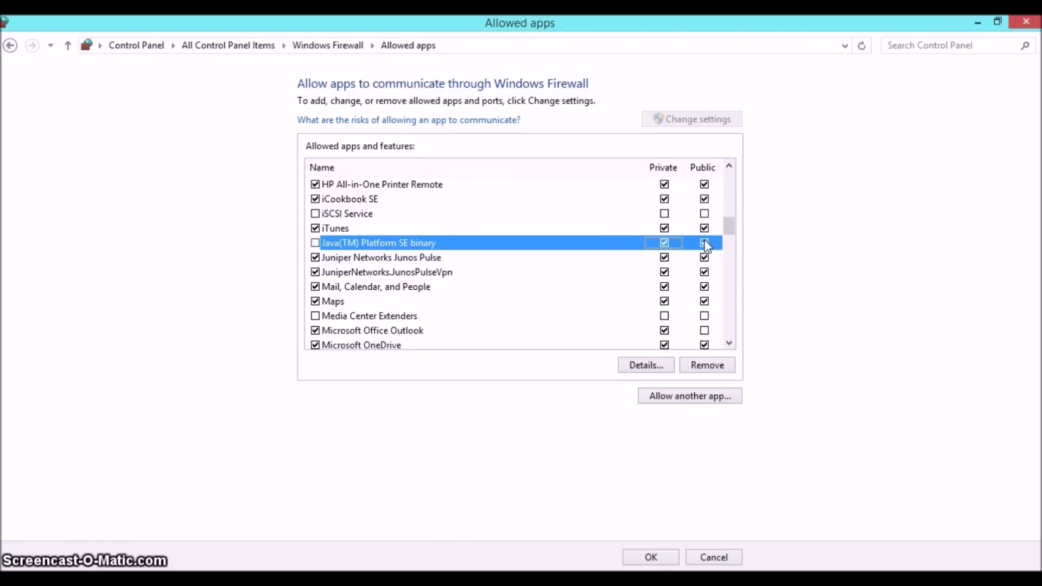
click(665, 244)
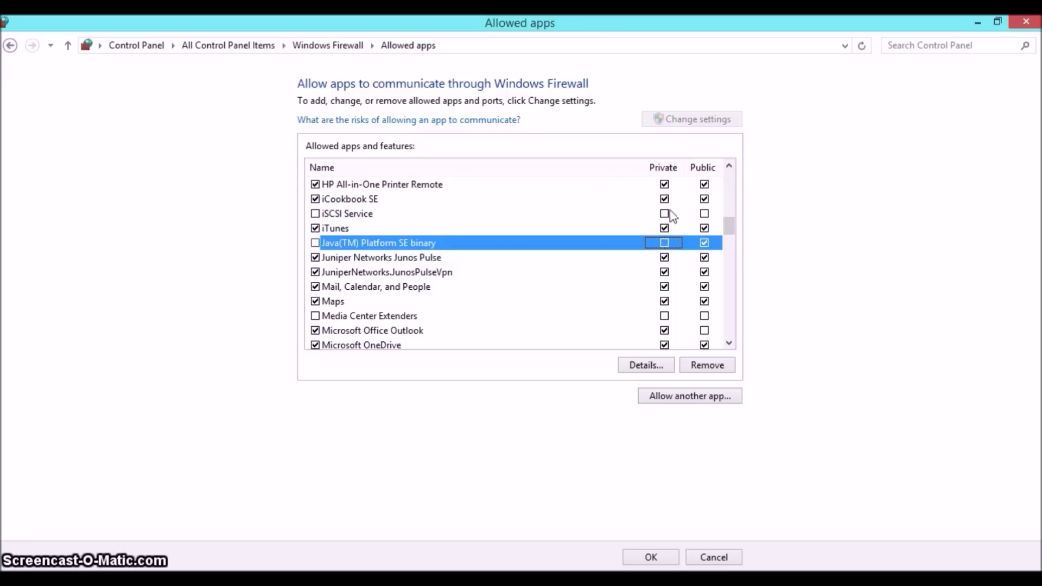
click(705, 245)
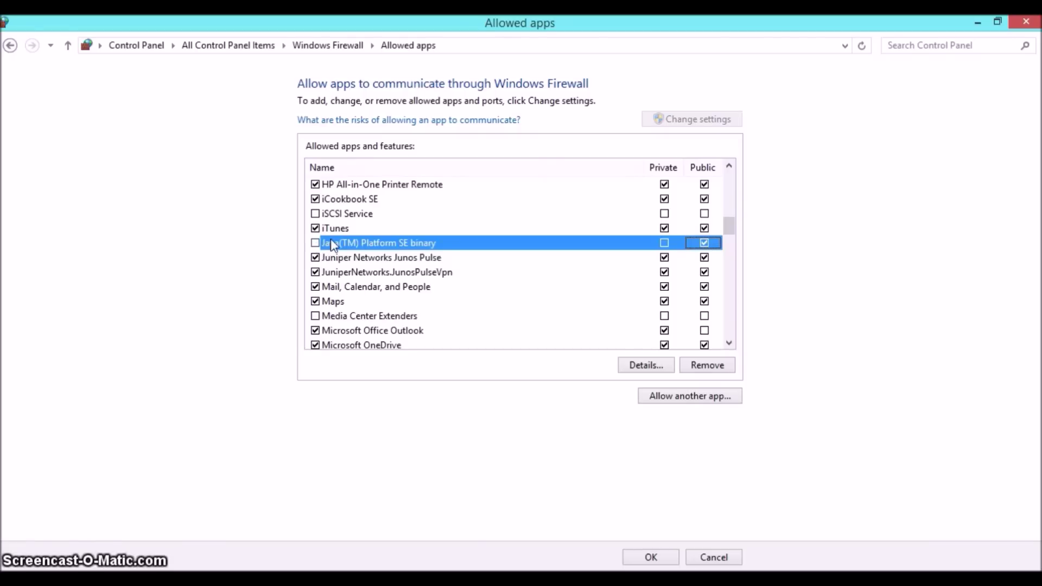
click(704, 243)
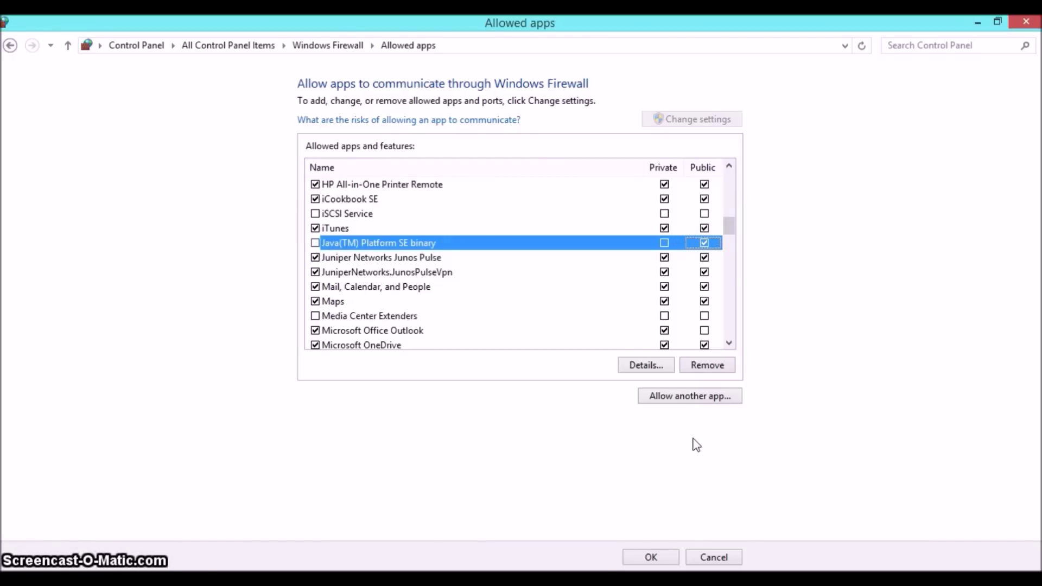
Step: Try to add Minecraft.exe from the Desktop as another allowed app, then close the Add an app dialog
click(692, 400)
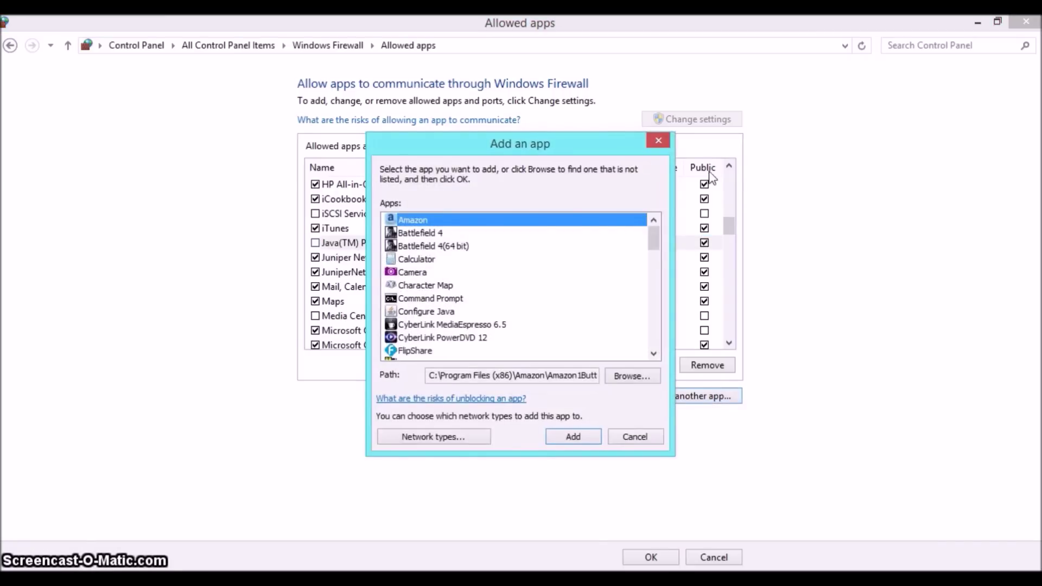
click(632, 377)
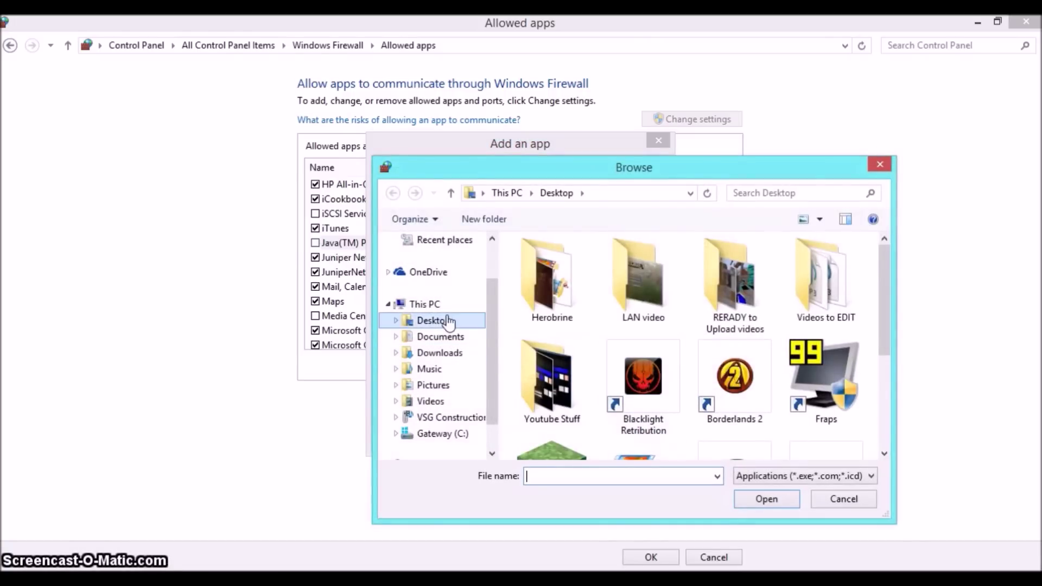
click(447, 321)
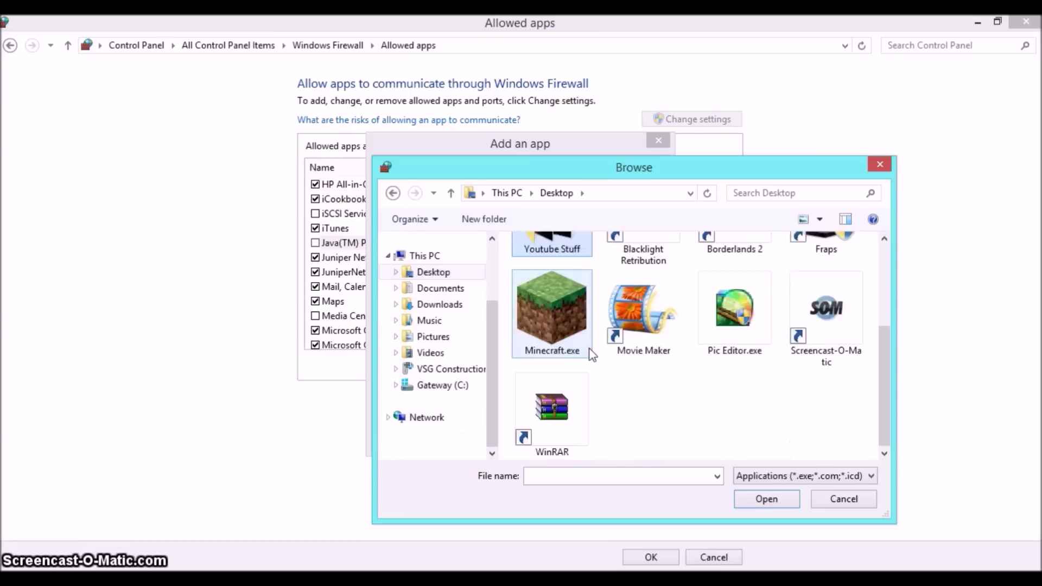
click(559, 315)
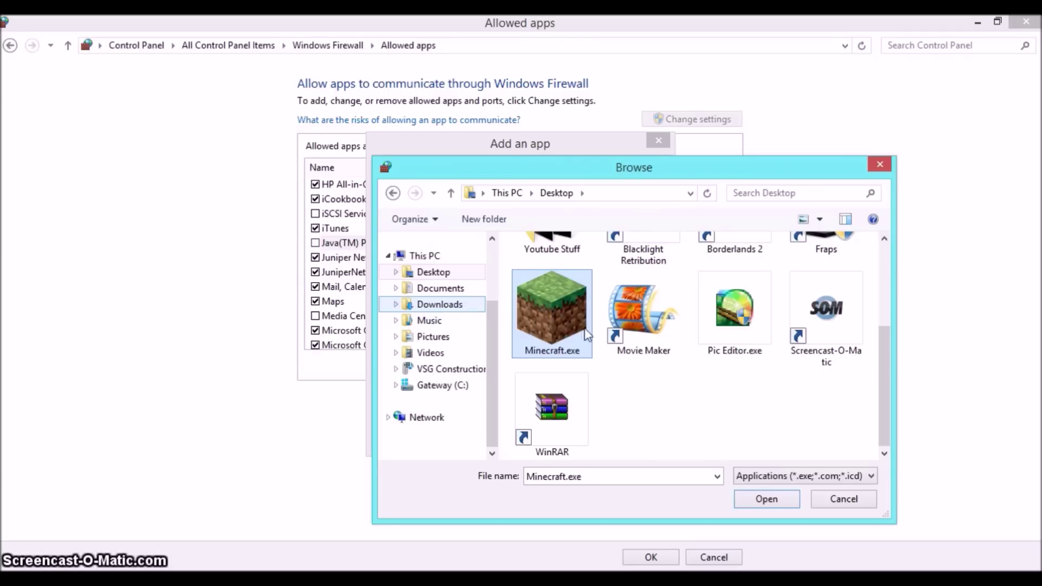
scroll(555, 315, up, 1)
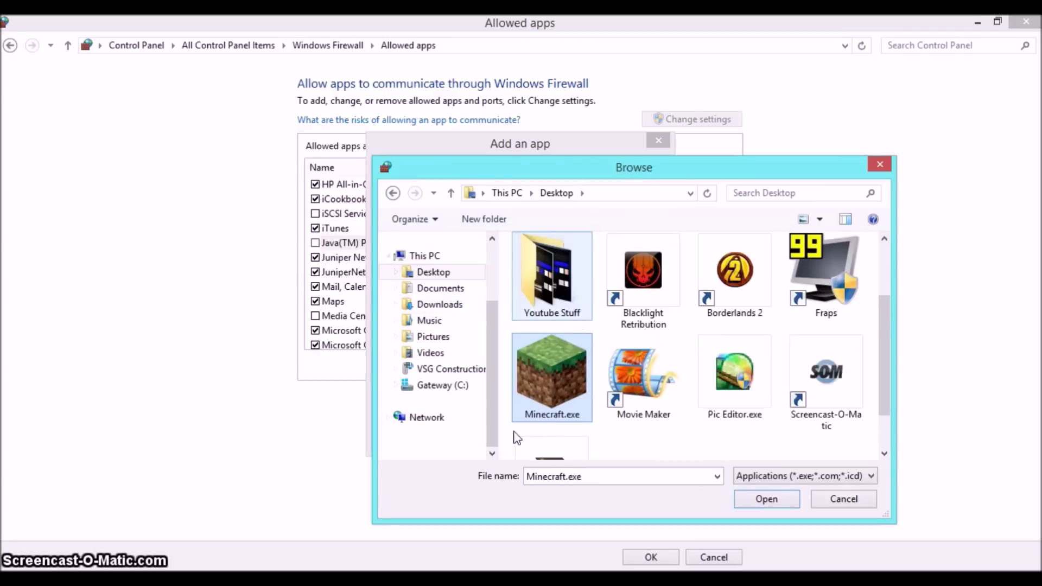
double_click(546, 366)
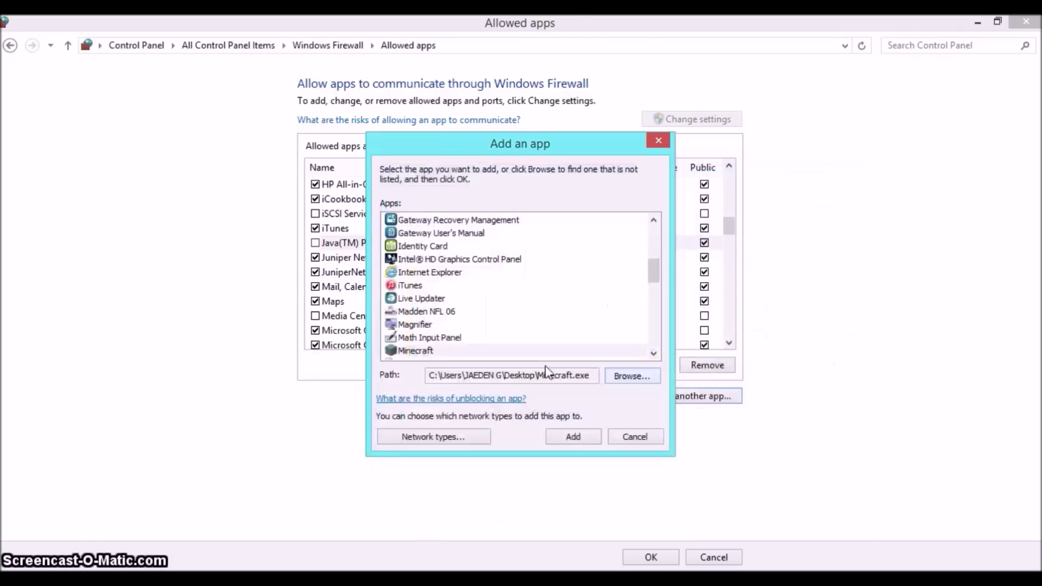
click(588, 439)
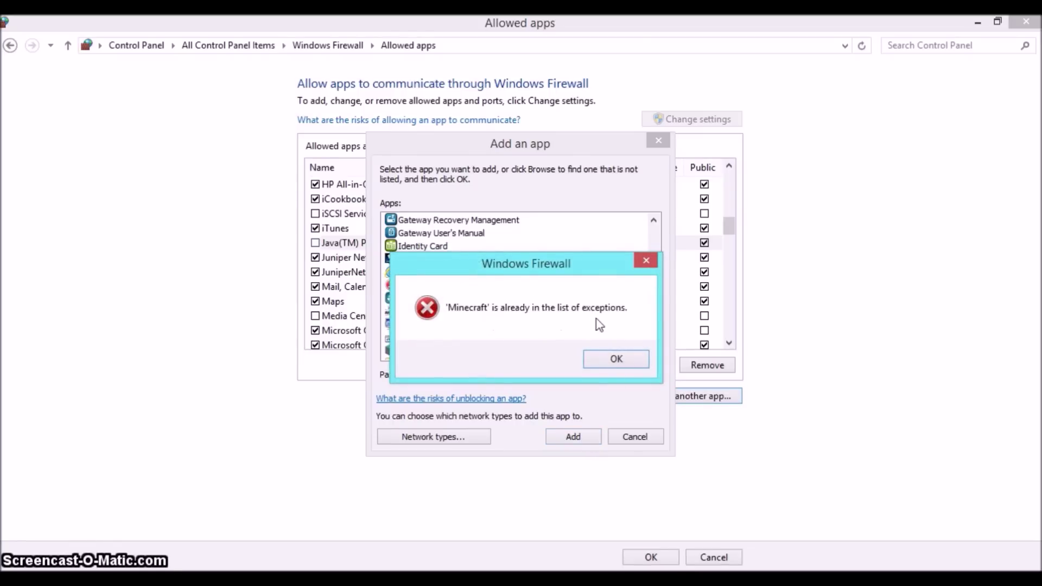
click(614, 358)
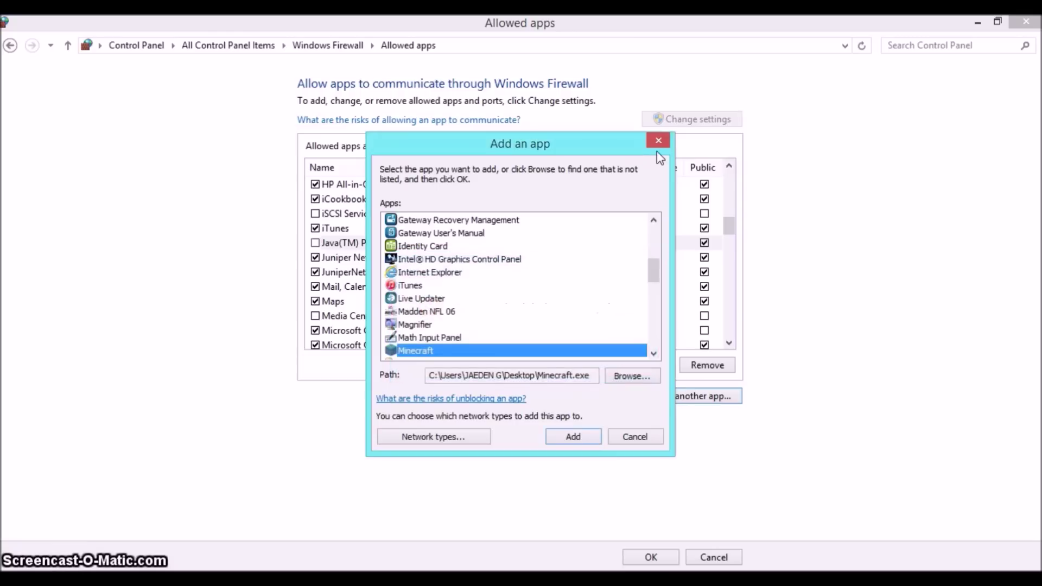
click(657, 142)
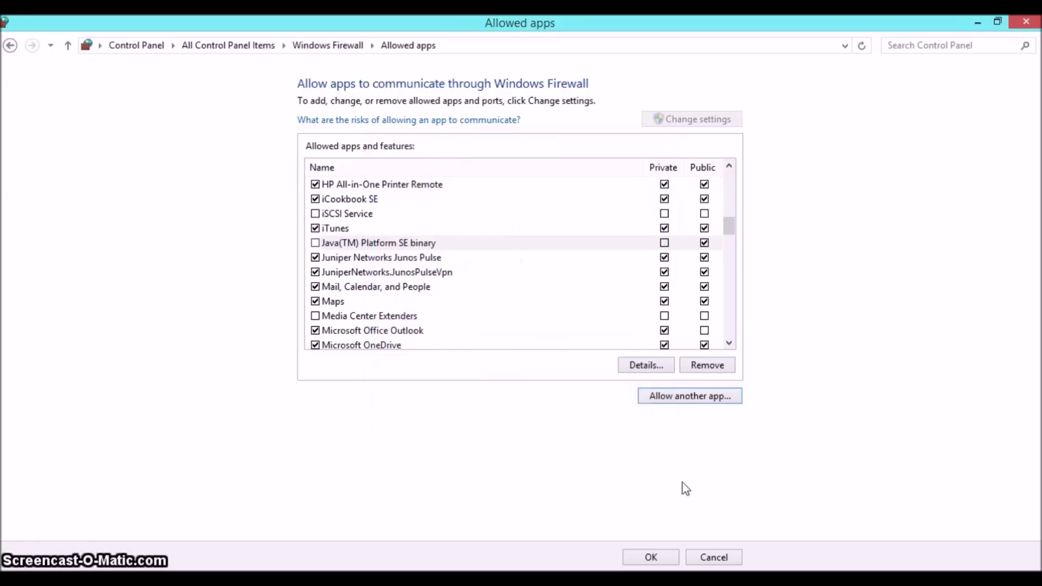
Step: Confirm the allowed apps settings and close the Control Panel window
click(652, 556)
drag(550, 22, 550, 90)
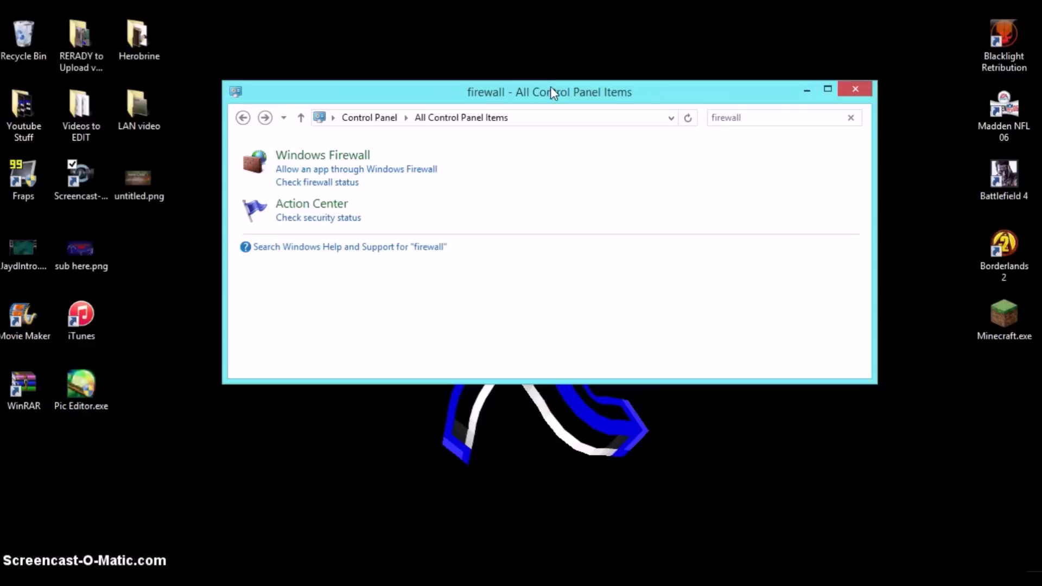
click(852, 94)
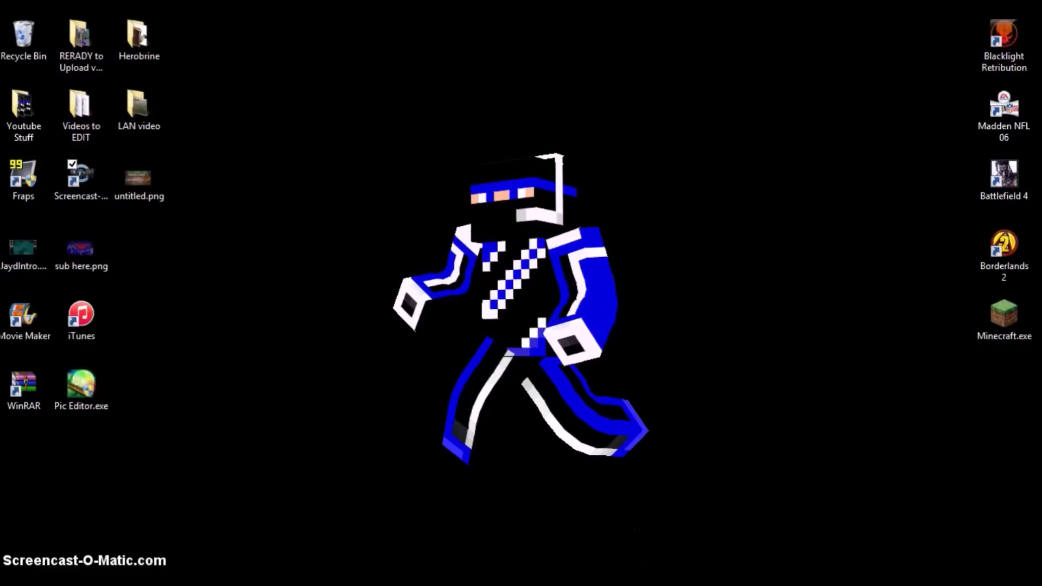
click(80, 179)
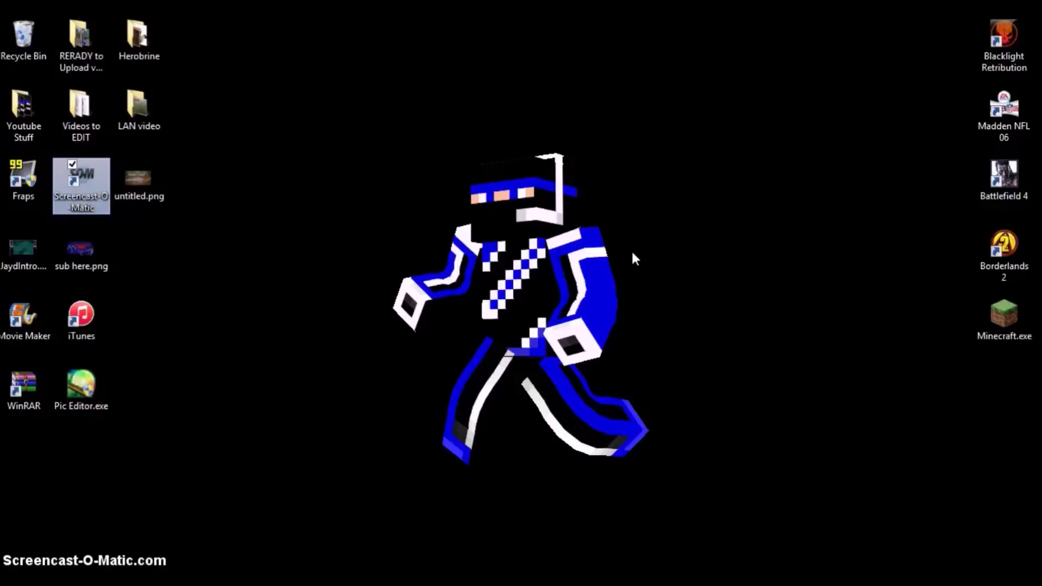
drag(729, 491, 548, 234)
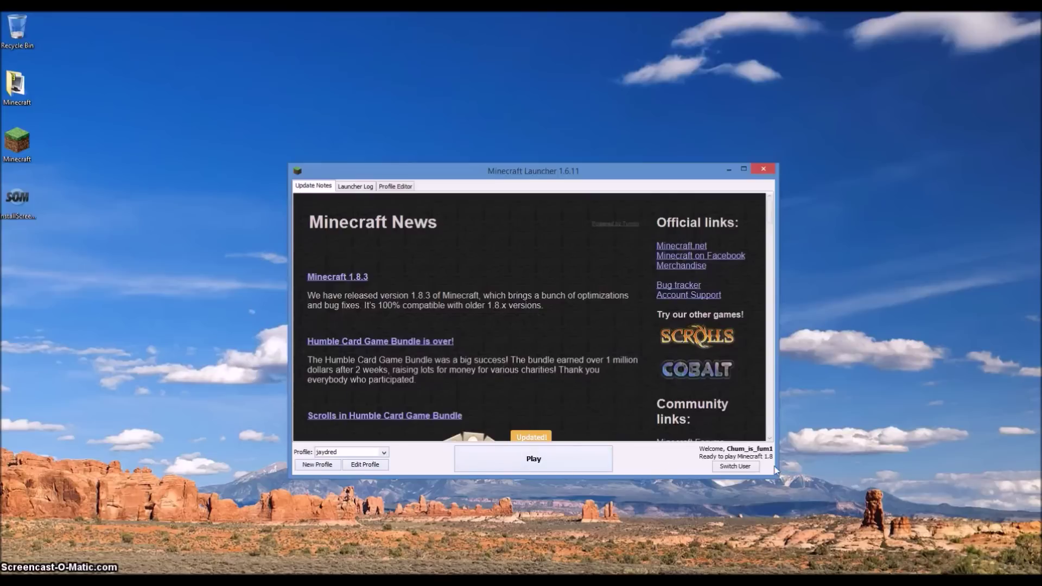
Step: Launch Minecraft 1.8 in a maximized window and create a new singleplayer Survival world named New World
click(574, 464)
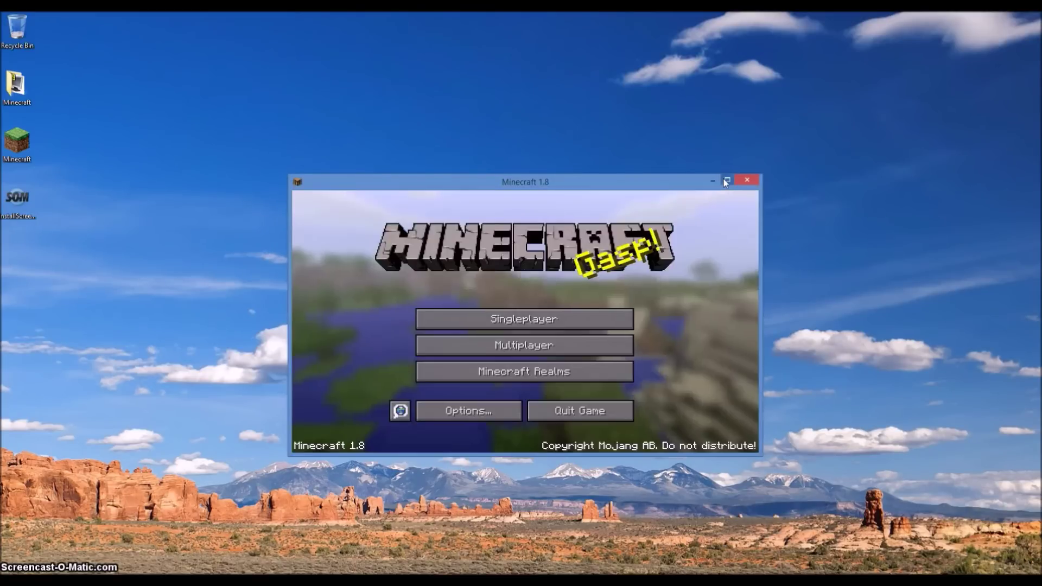
click(726, 181)
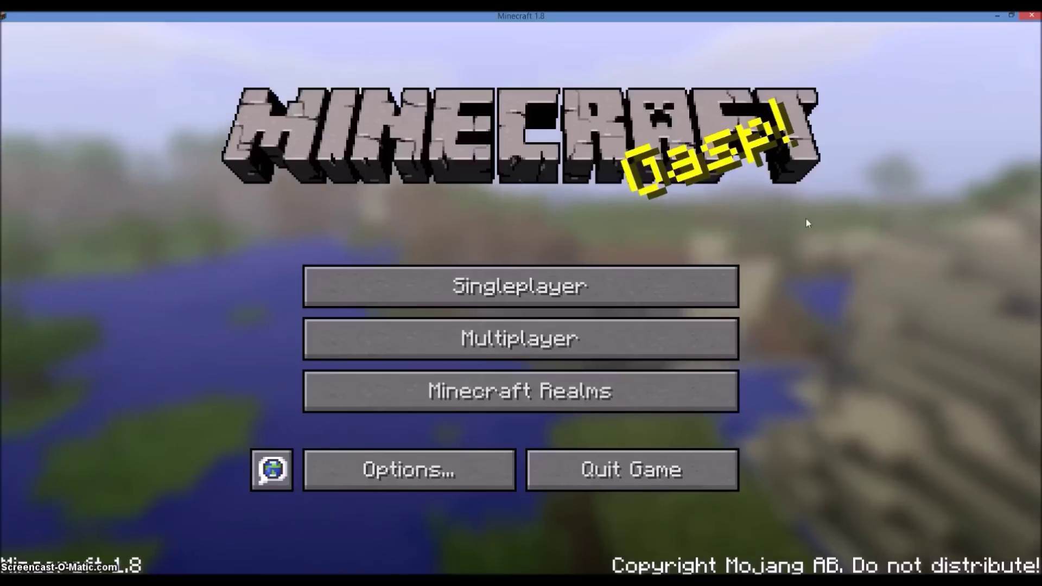
click(578, 290)
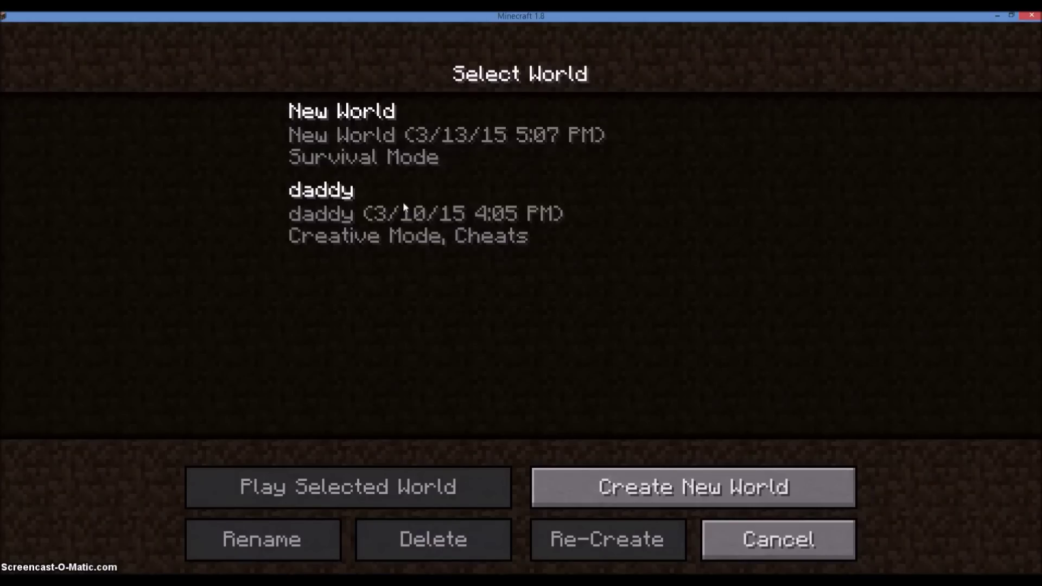
click(644, 490)
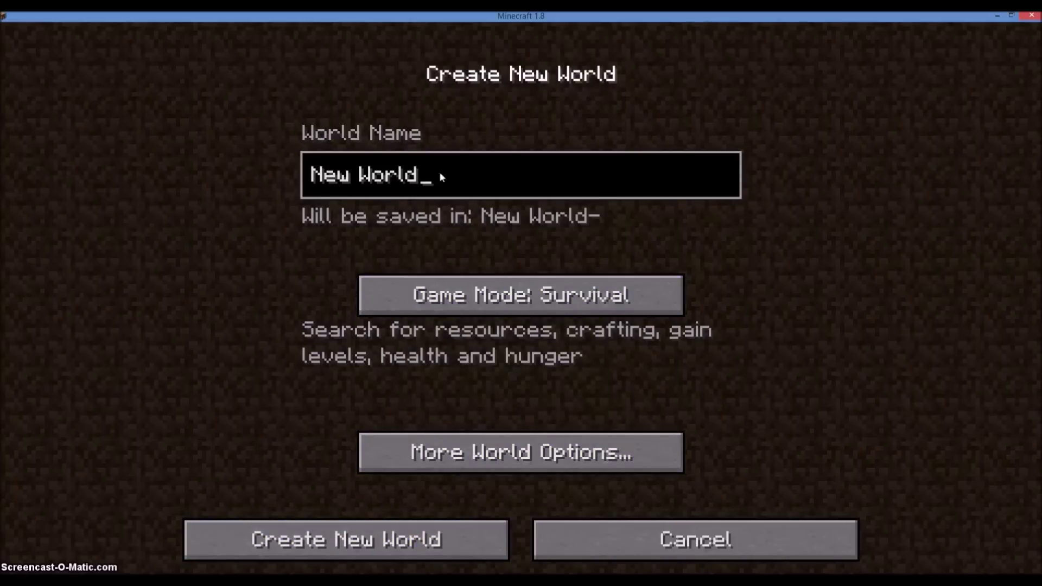
click(358, 542)
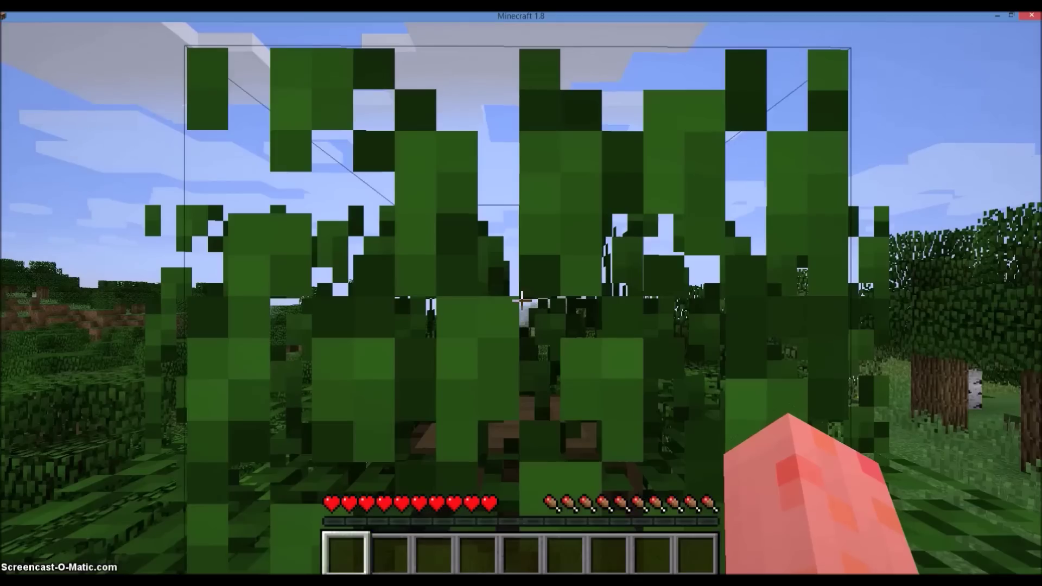
Step: Pause the game and open the world to LAN with Survival game mode and cheats off
mouse_move(521, 300)
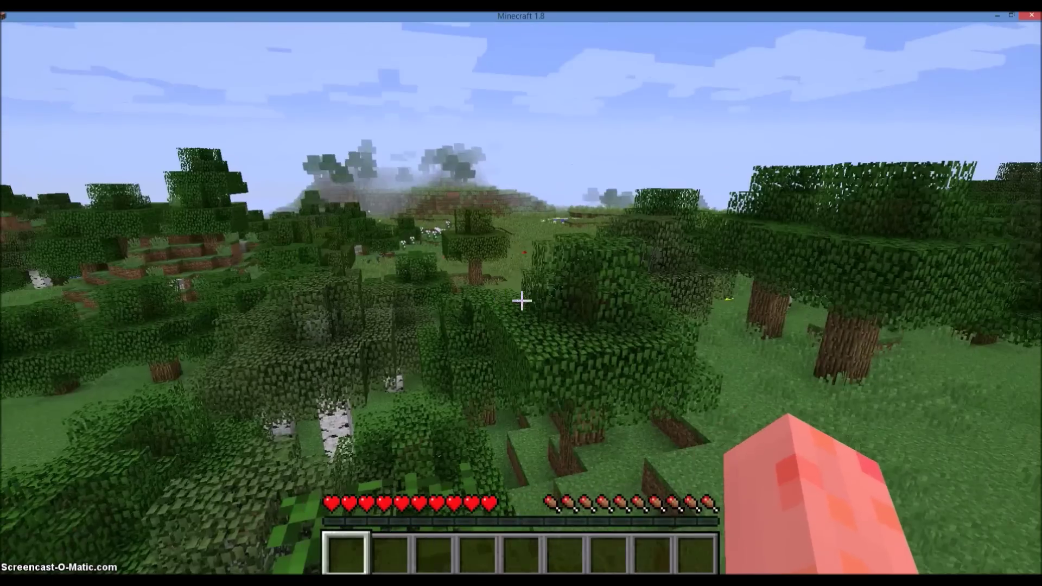
key(Escape)
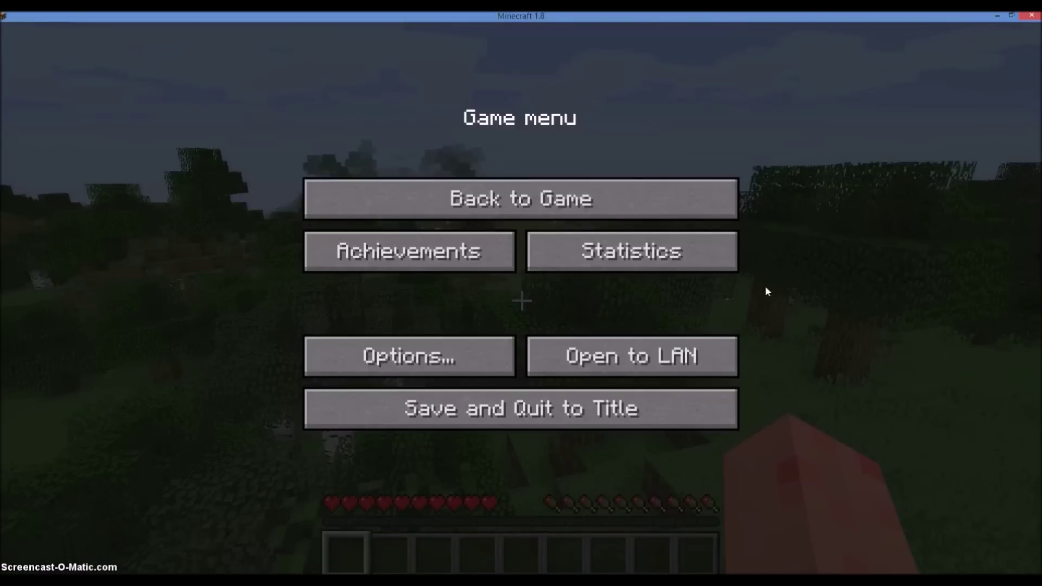
click(635, 359)
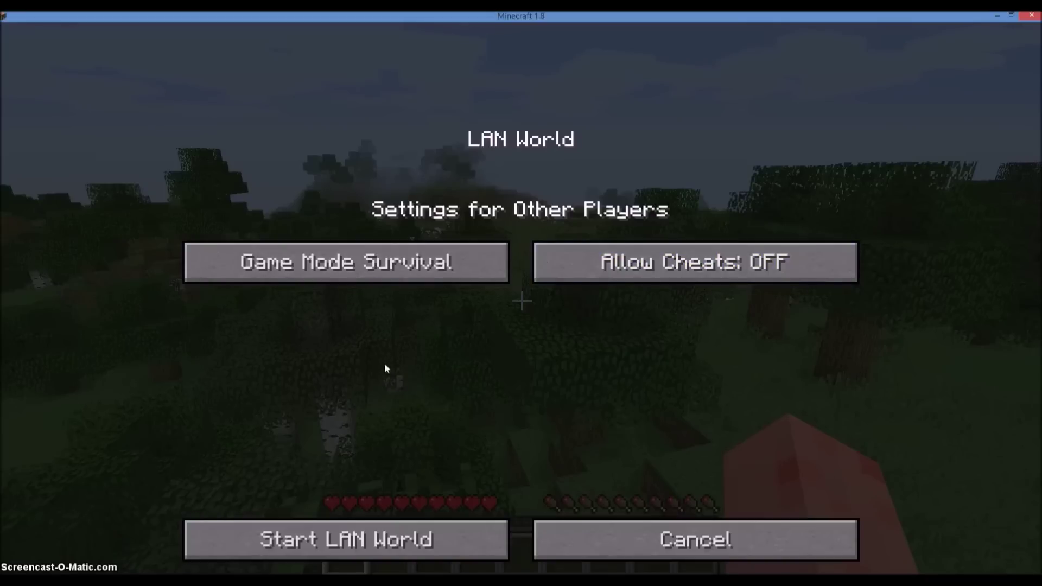
click(378, 543)
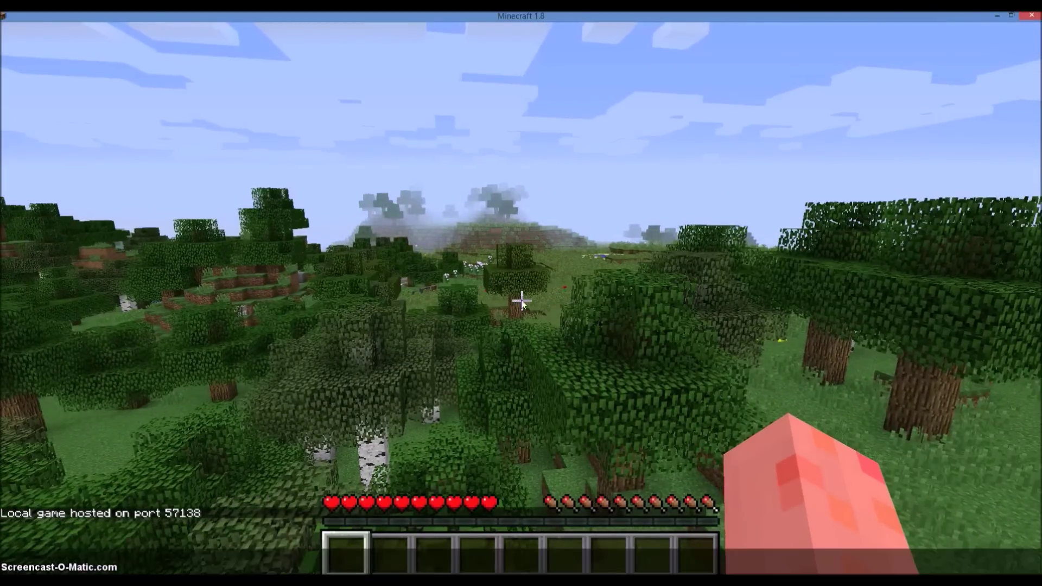
click(204, 493)
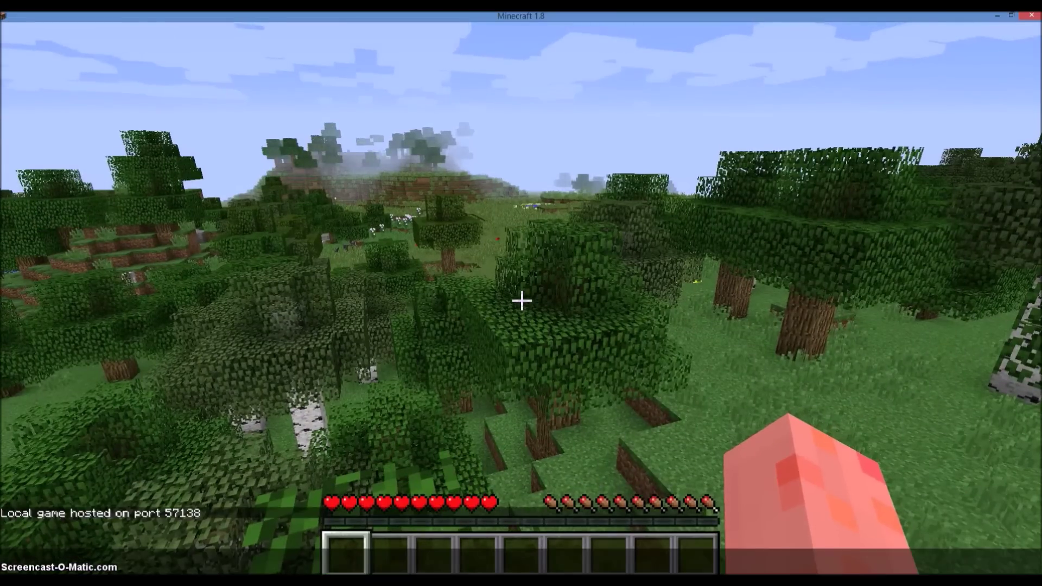
Step: Minimize Minecraft, search Windows for cmd to open Command Prompt, and look through the network adapter configuration for the host's IP address
click(995, 18)
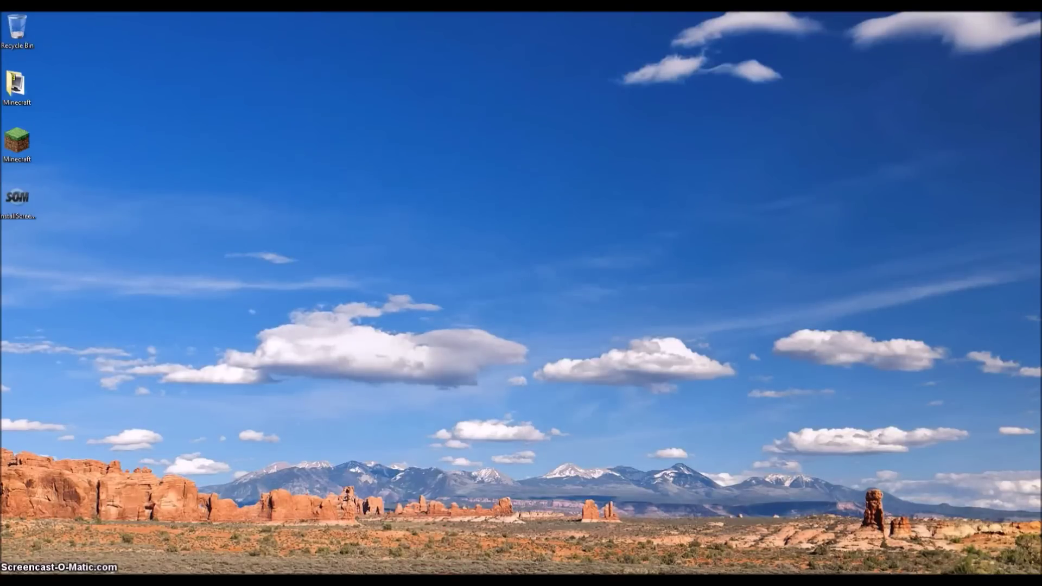
key(super)
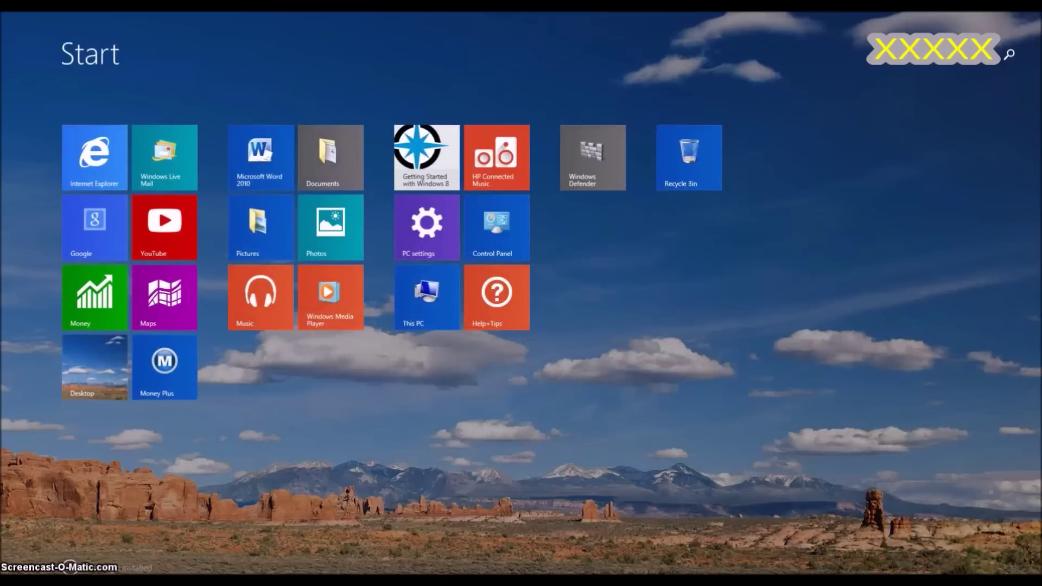
click(1008, 55)
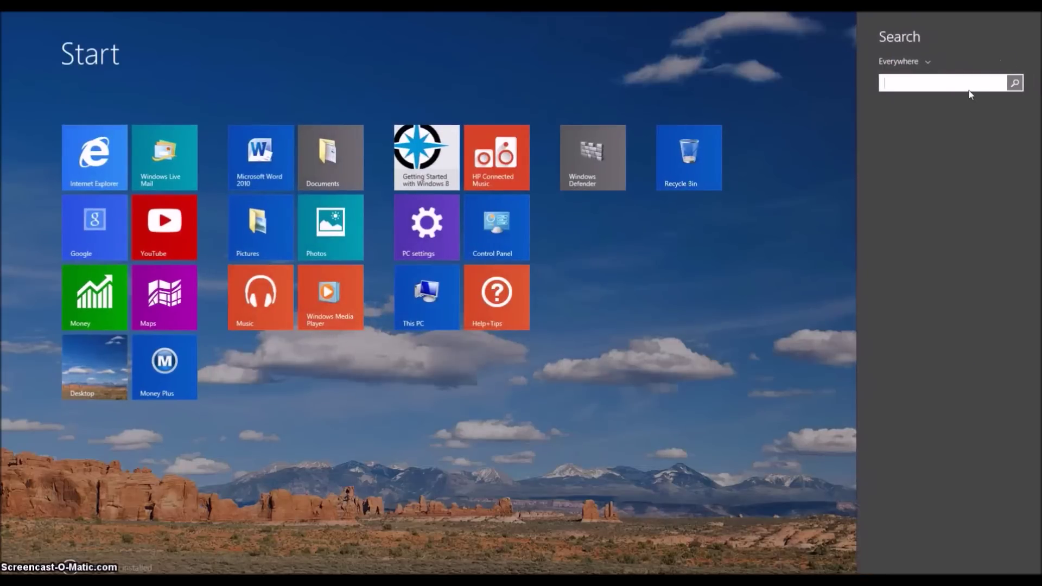
text(cmd)
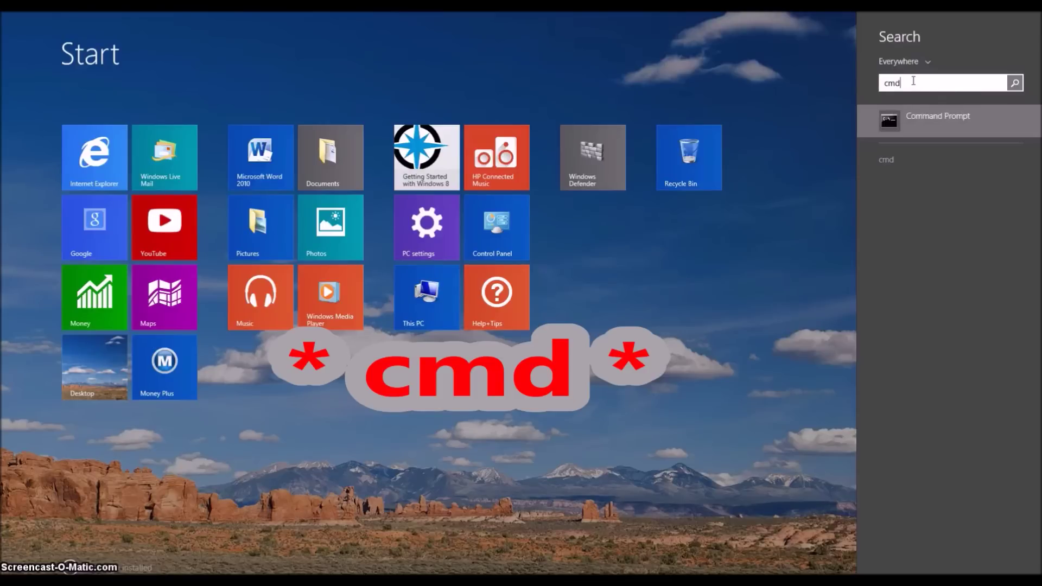
key(Return)
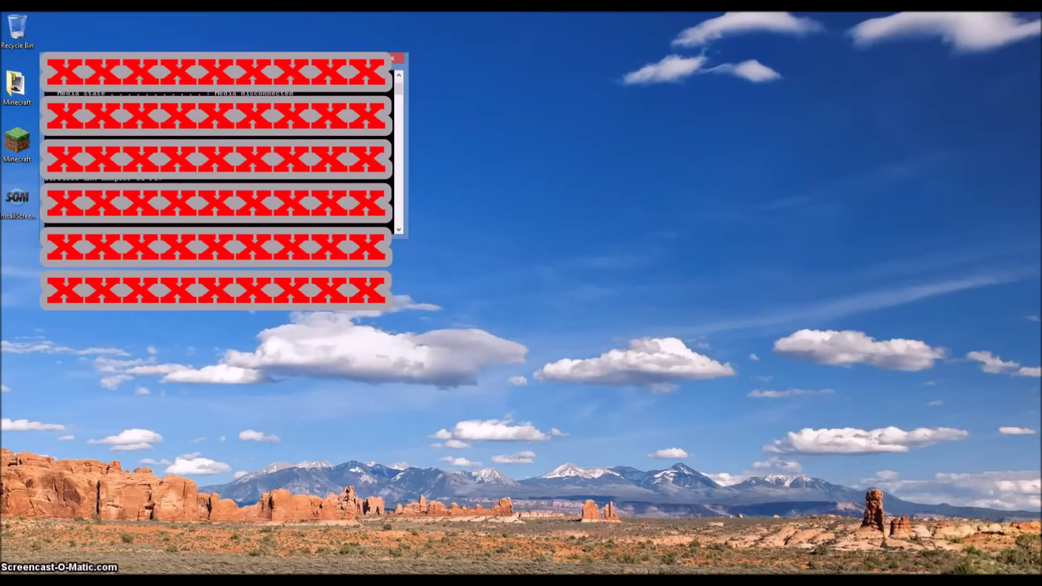
scroll(217, 147, down, 2)
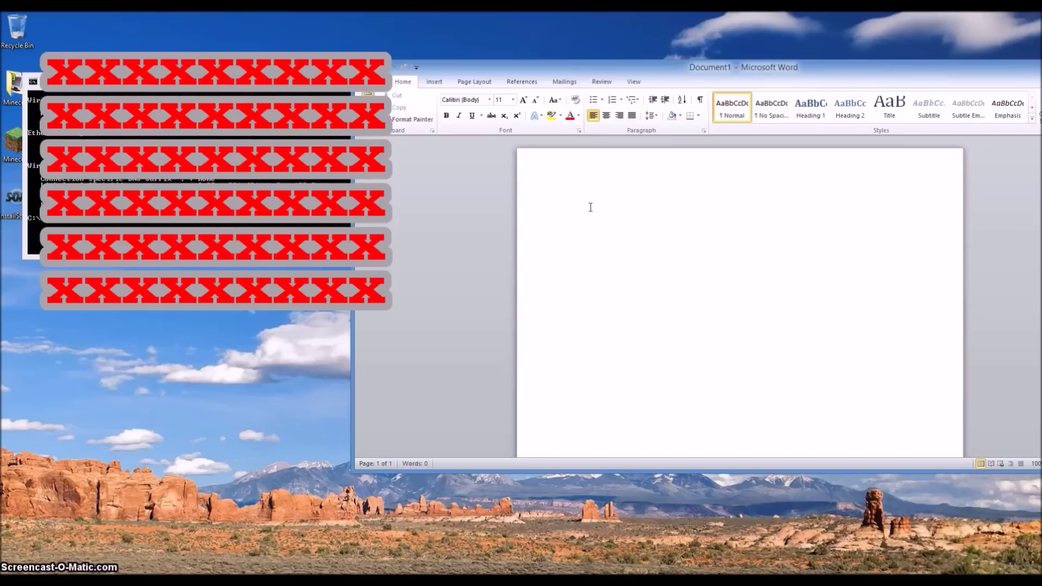
Step: In the blank Word document, write the host address with the LAN game's port as 192.168.1.7:57138
text(192.168)
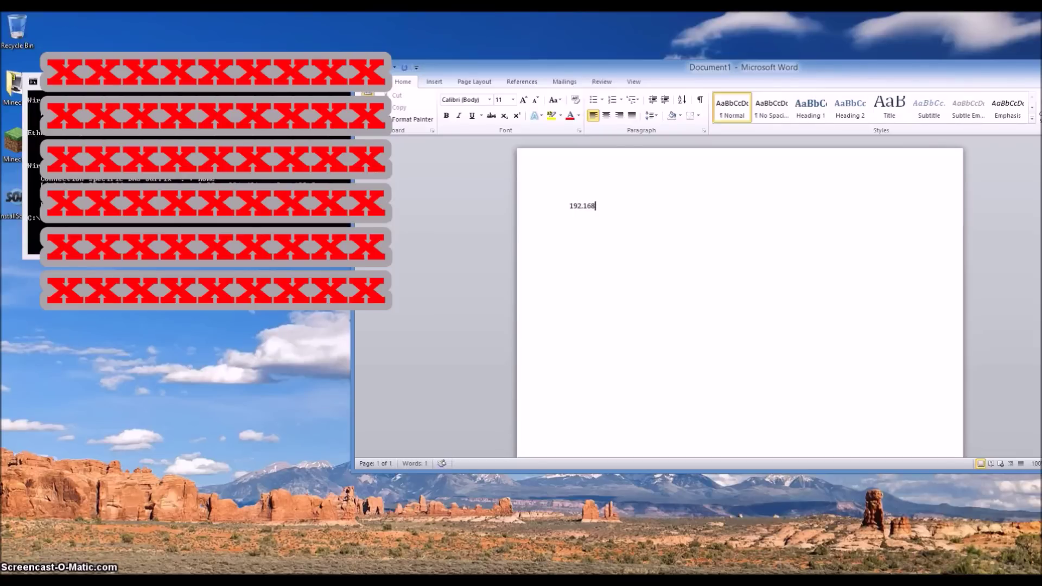
text(.1.7)
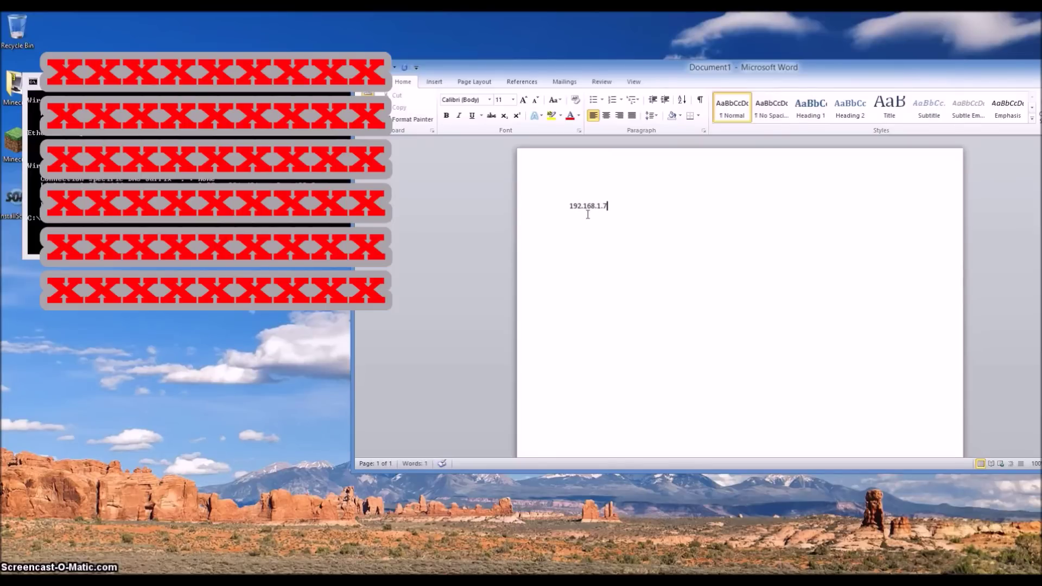
key(alt+Tab)
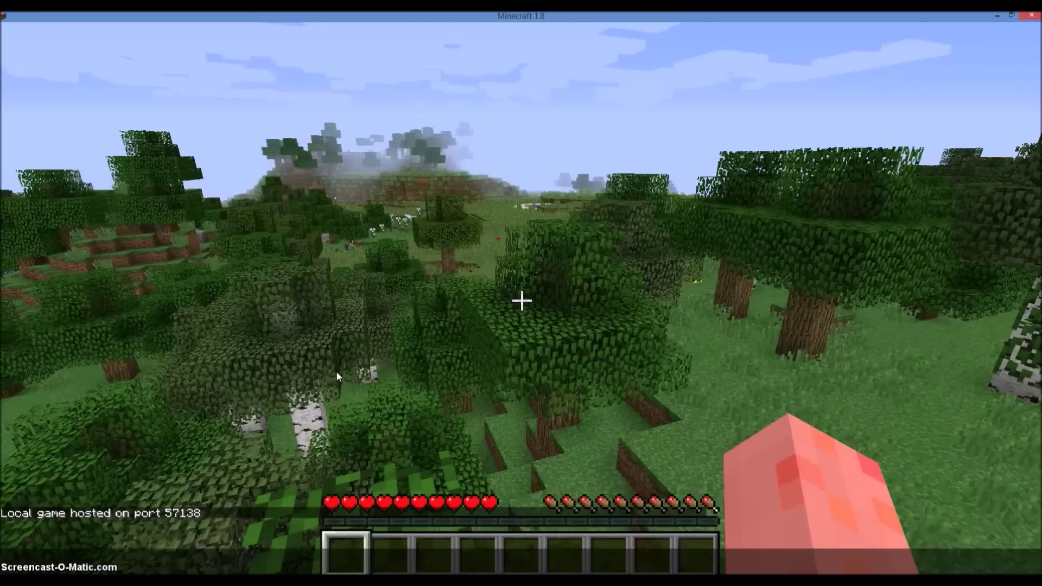
key(alt+Tab)
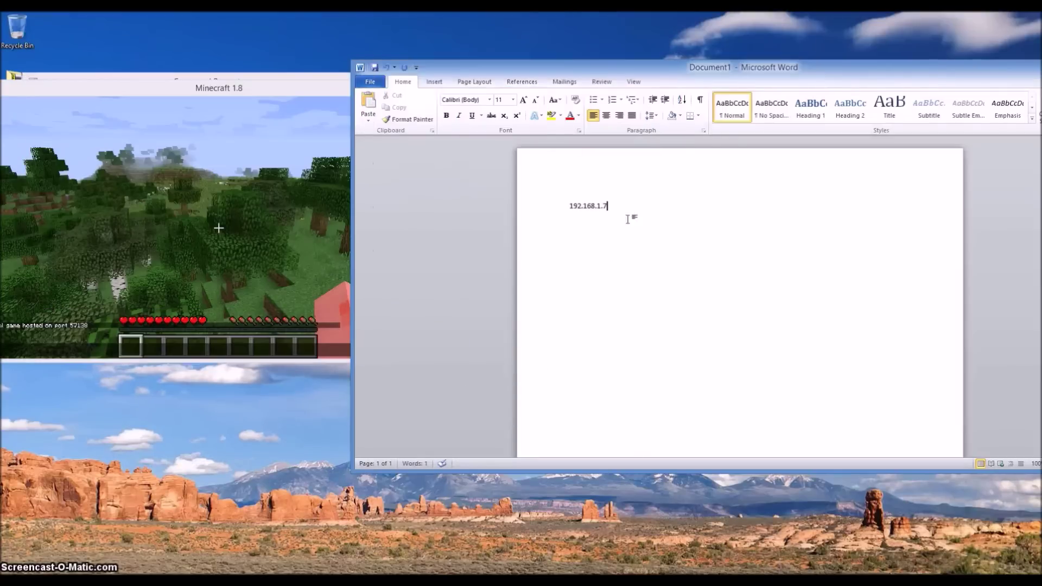
text(:)
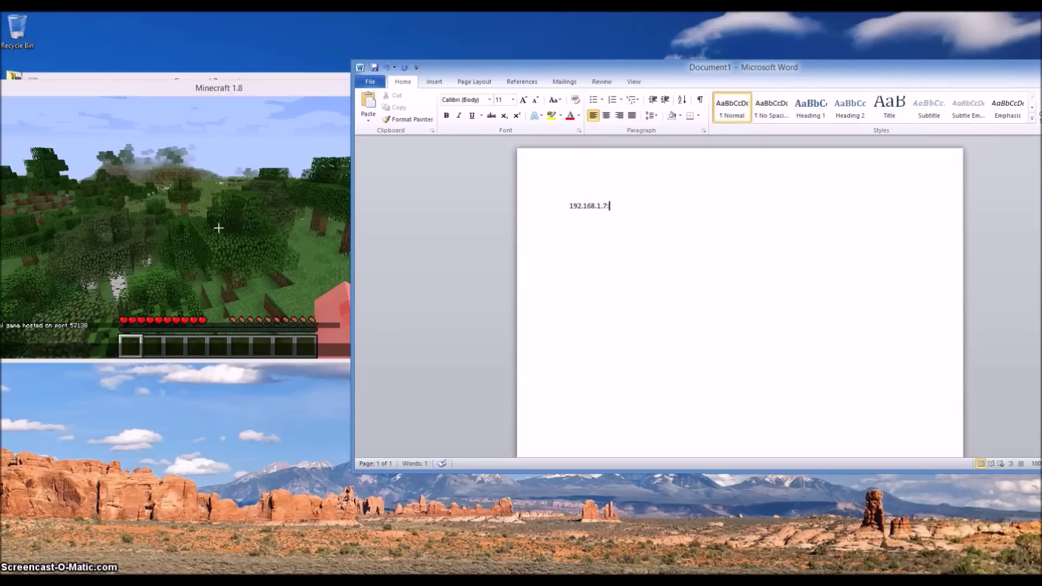
text(57138)
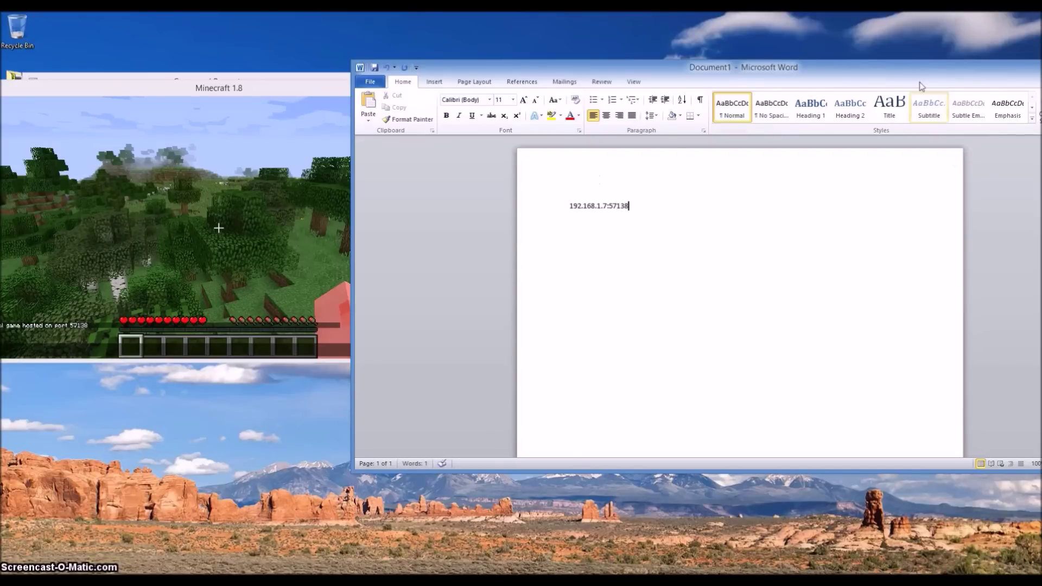
Step: Move the Word window toward the middle of the desktop and select the written server address
drag(921, 70, 900, 88)
drag(803, 86, 653, 86)
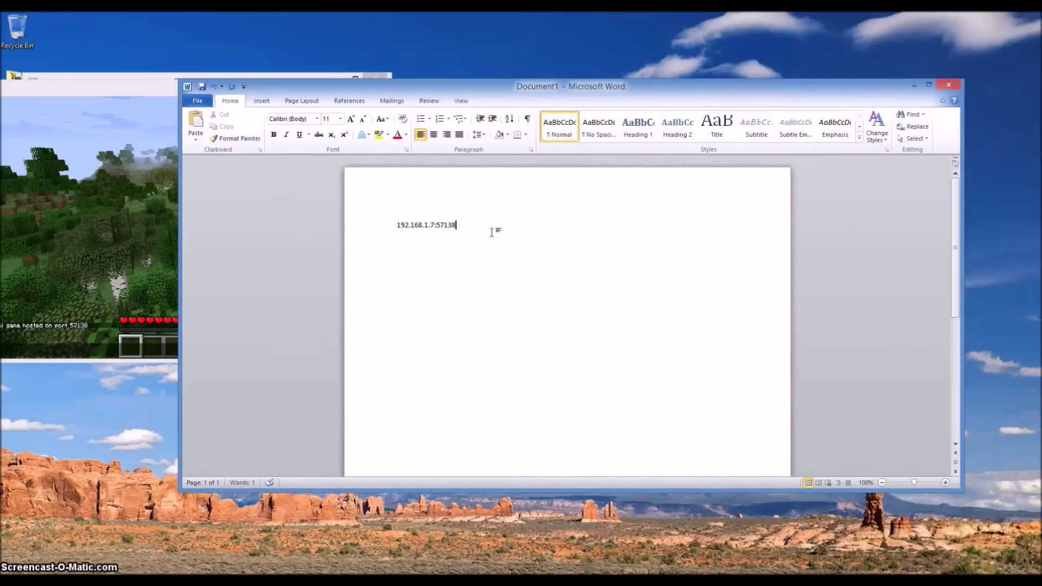
drag(491, 224, 349, 221)
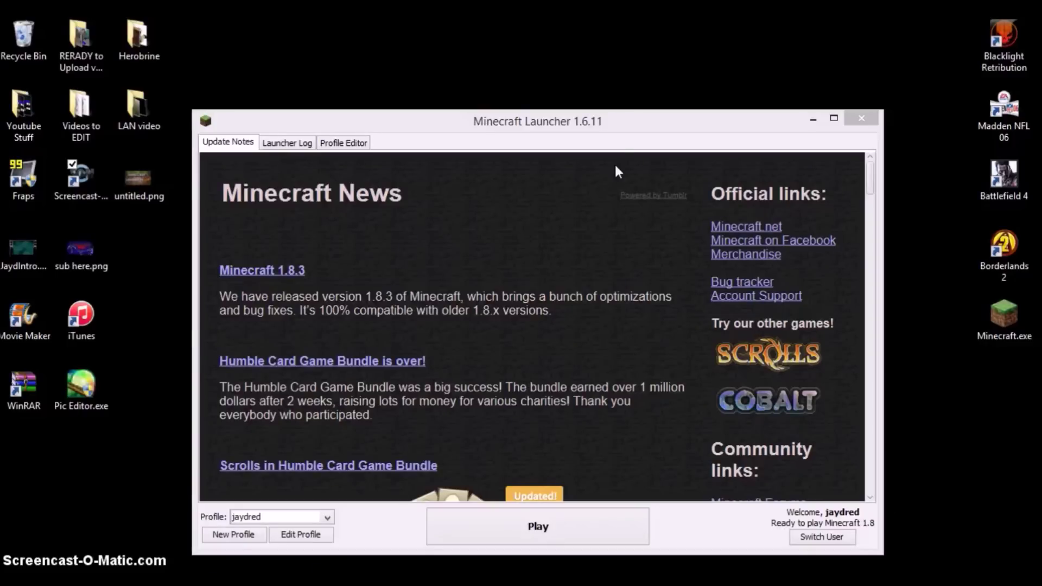
Step: On the second computer, start Minecraft 1.8 from the launcher and open Direct Connect for multiplayer
drag(622, 130, 664, 138)
drag(644, 91, 643, 82)
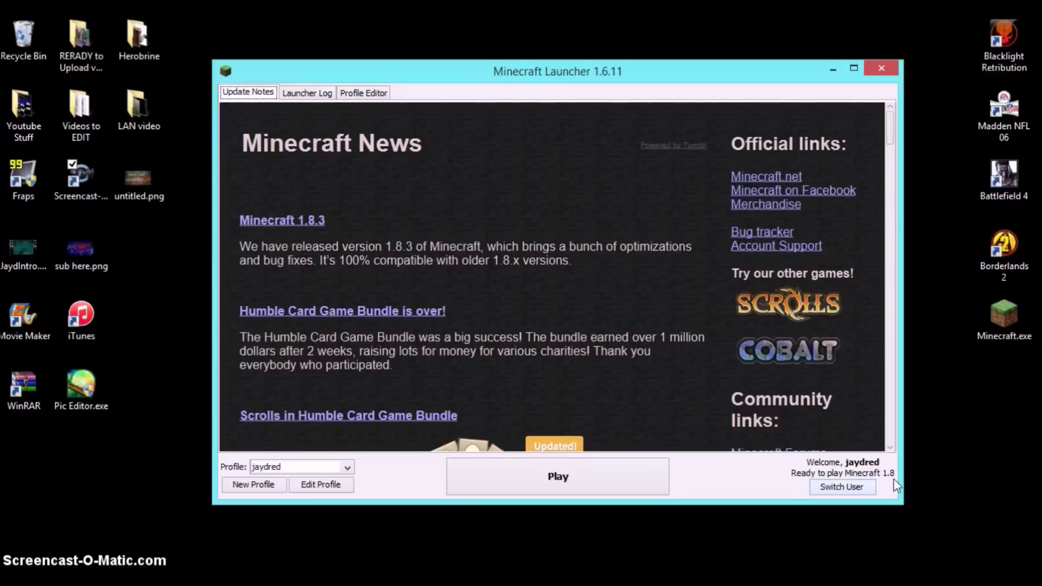
click(568, 478)
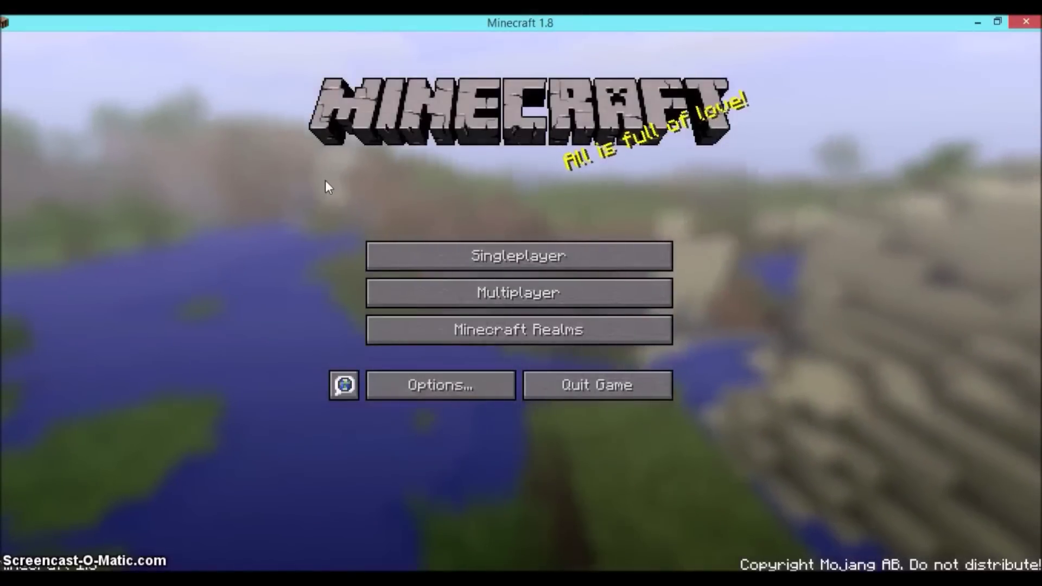
click(643, 297)
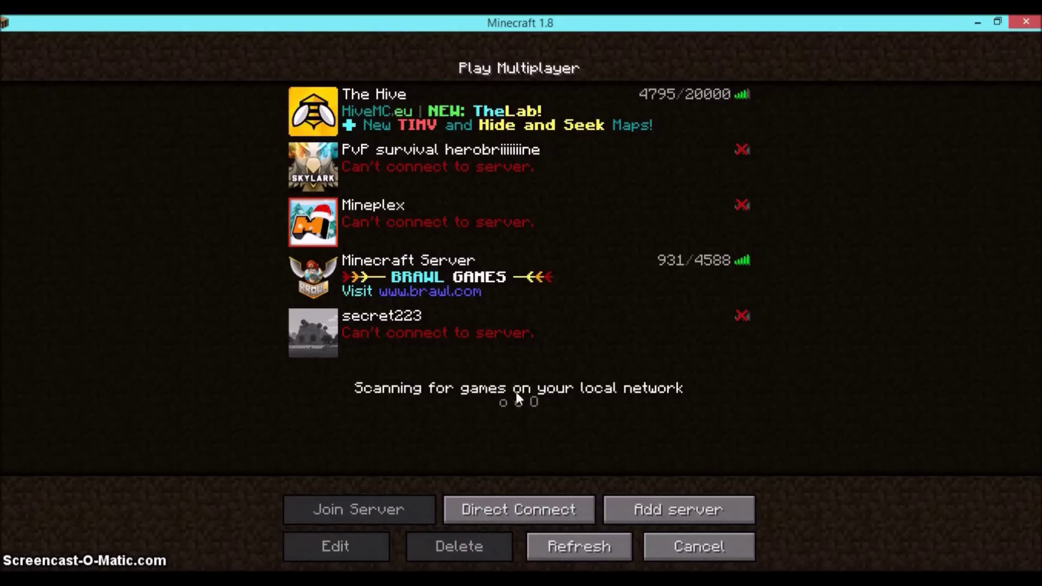
click(526, 505)
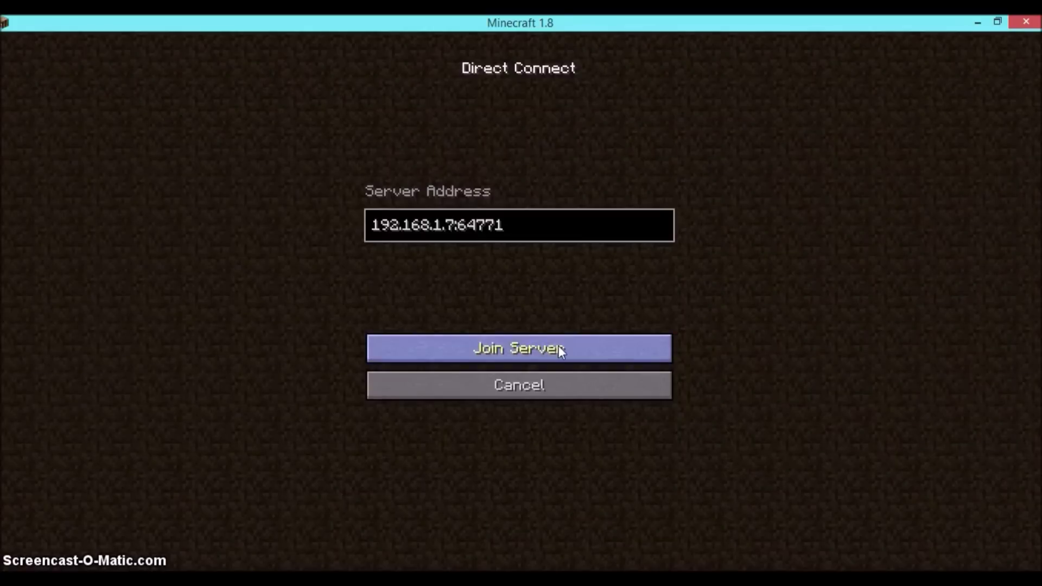
Step: Replace the server address with 192.168.1.7:57138, join the server, and walk forward in the shared world
key(BackSpace)
key(BackSpace)
key(BackSpace)
key(BackSpace)
key(BackSpace)
key(BackSpace)
key(BackSpace)
key(BackSpace)
key(BackSpace)
key(BackSpace)
key(BackSpace)
key(BackSpace)
key(BackSpace)
key(BackSpace)
key(BackSpace)
key(BackSpace)
key(BackSpace)
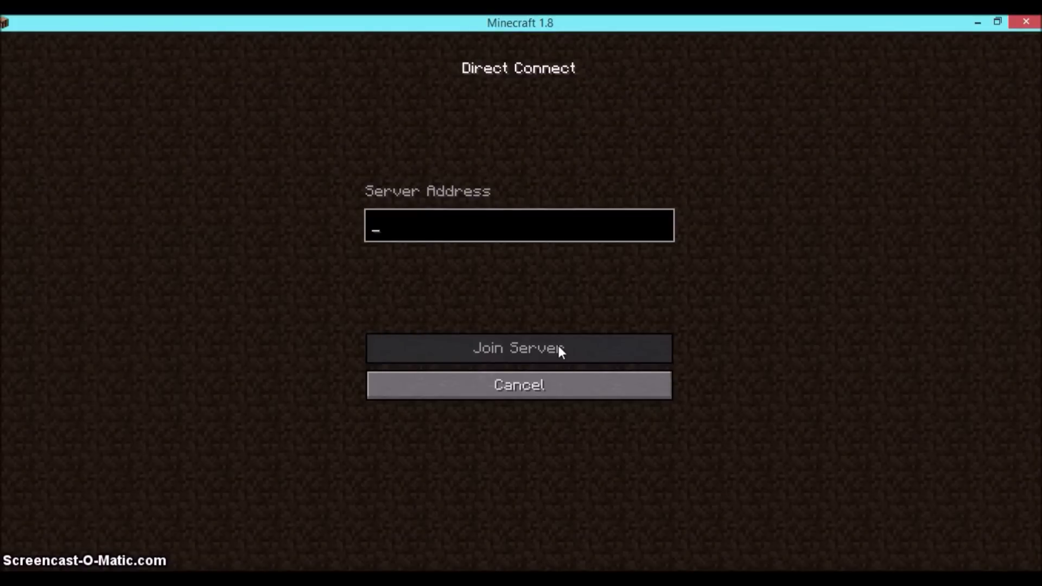
text(192)
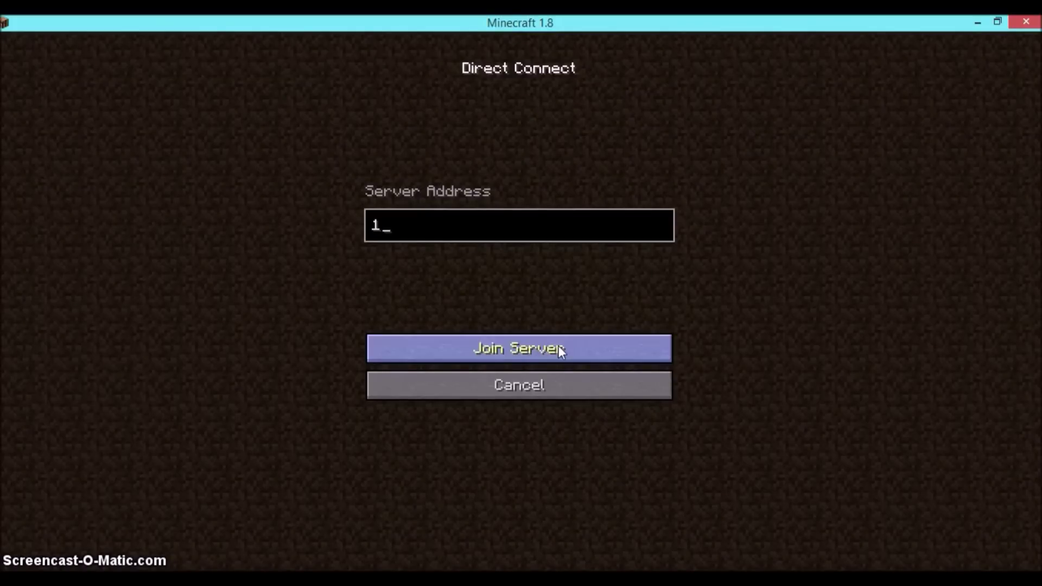
text(.16)
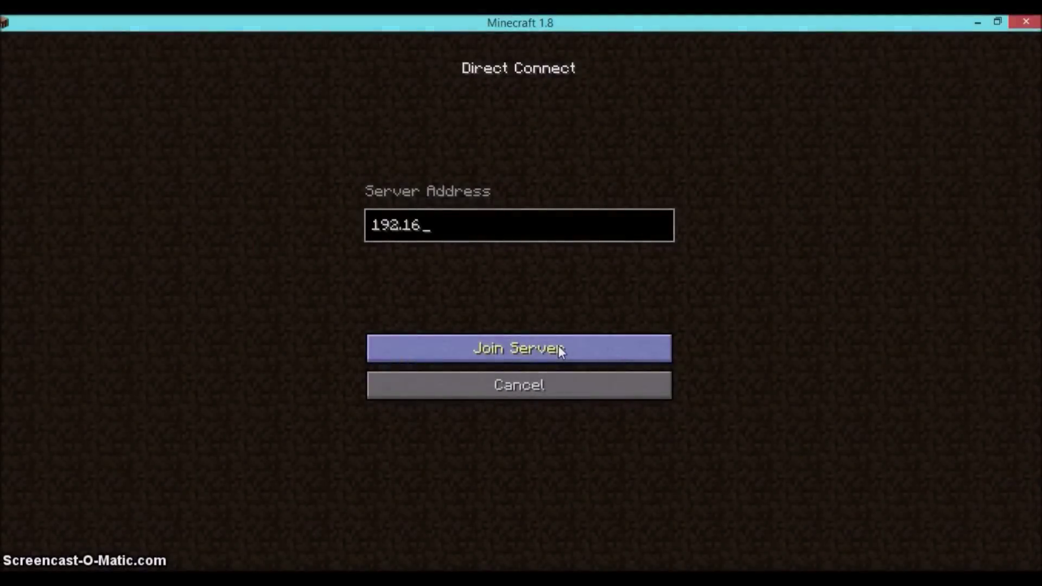
text(8.1.7:)
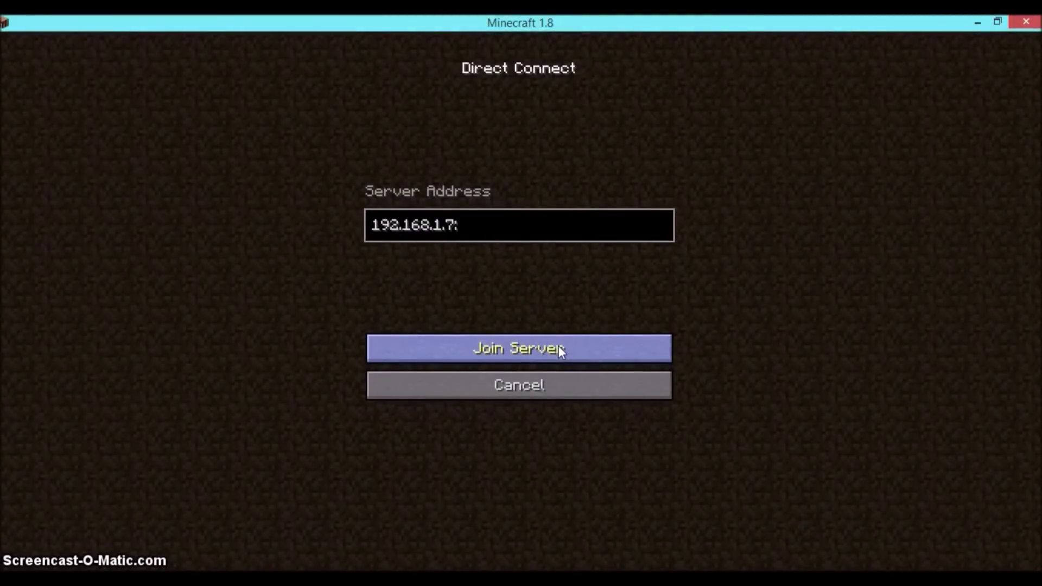
text(57138)
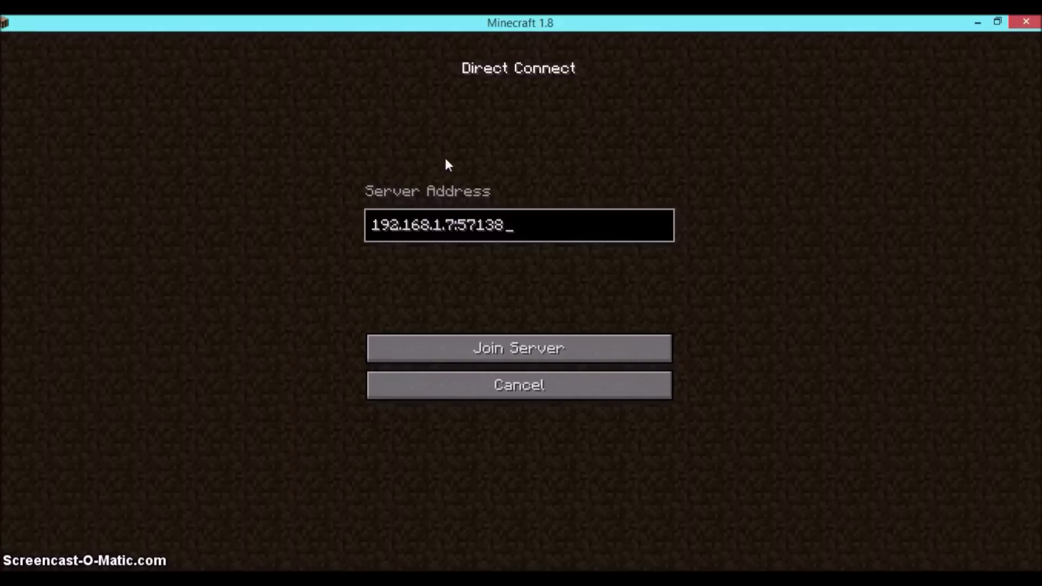
click(510, 347)
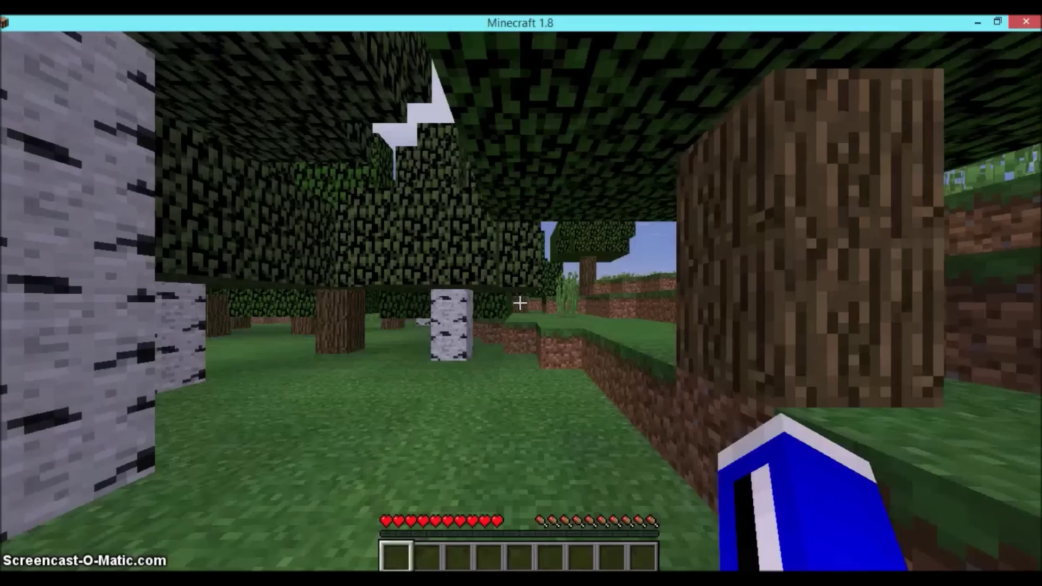
key(w)
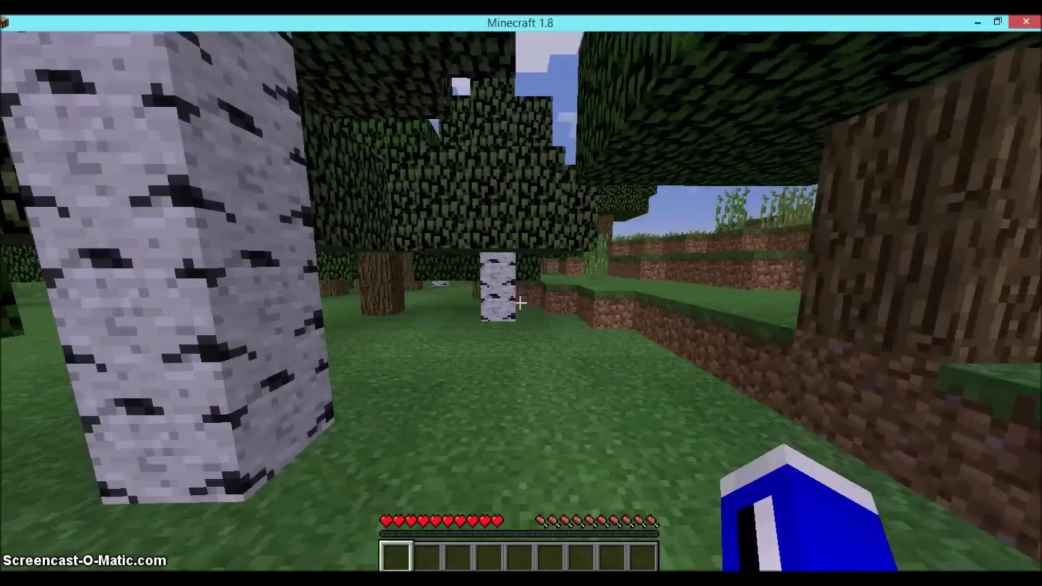
Step: Walk out of the birch and oak forest onto the open grassland facing the setting sun
key(w)
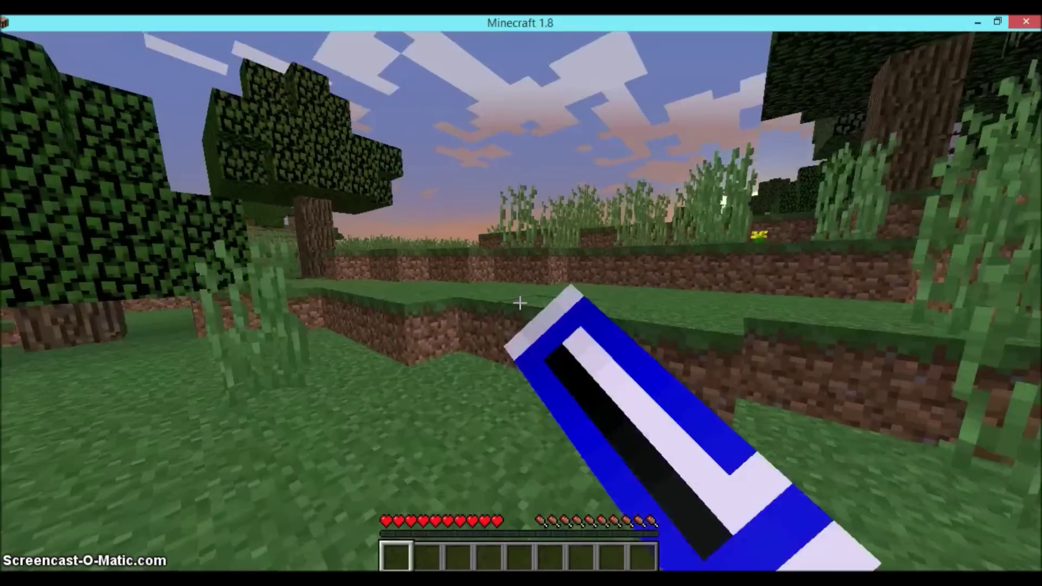
key(w)
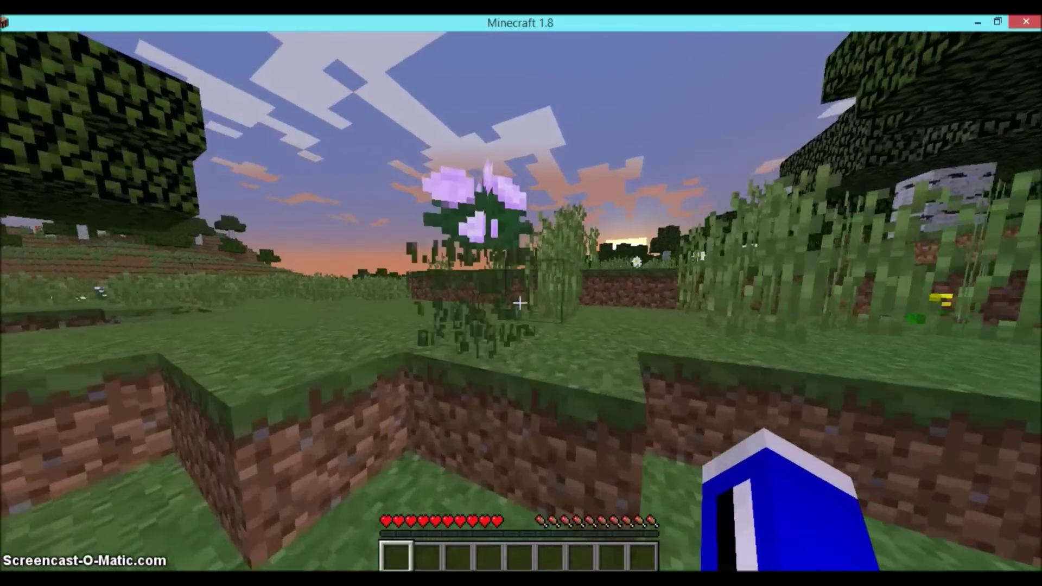
key(w)
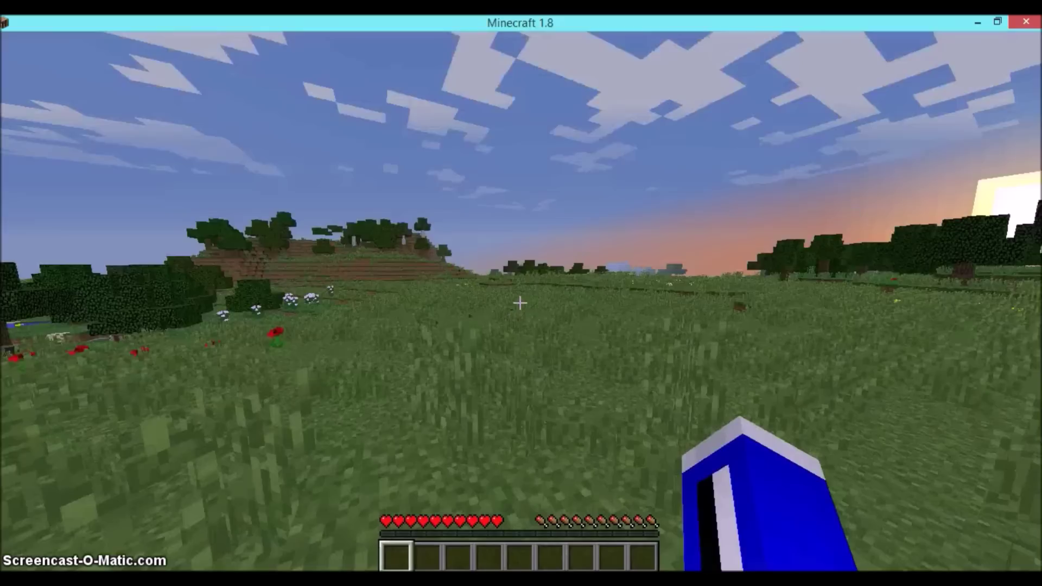
key(w)
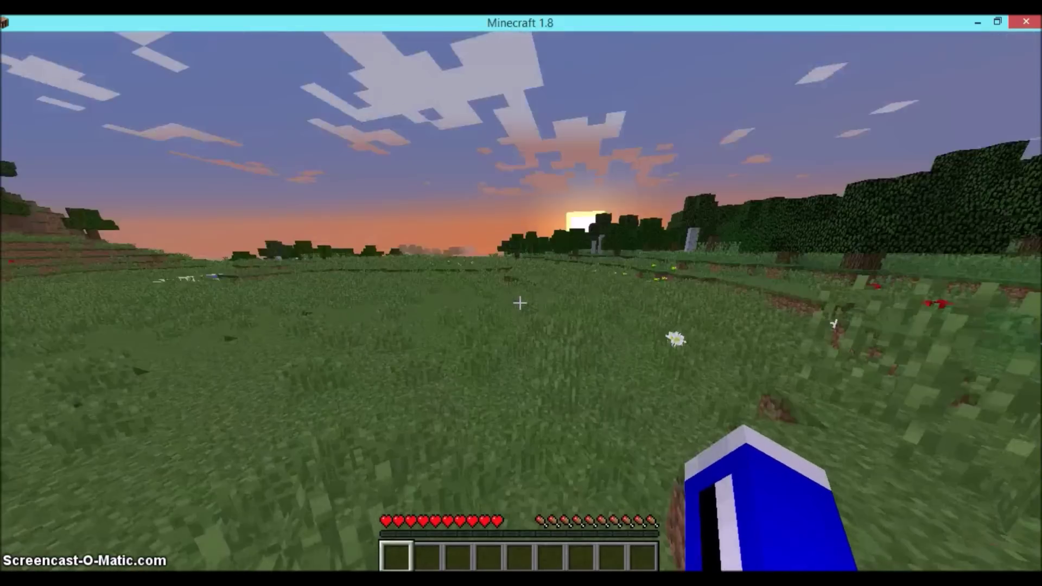
key(w)
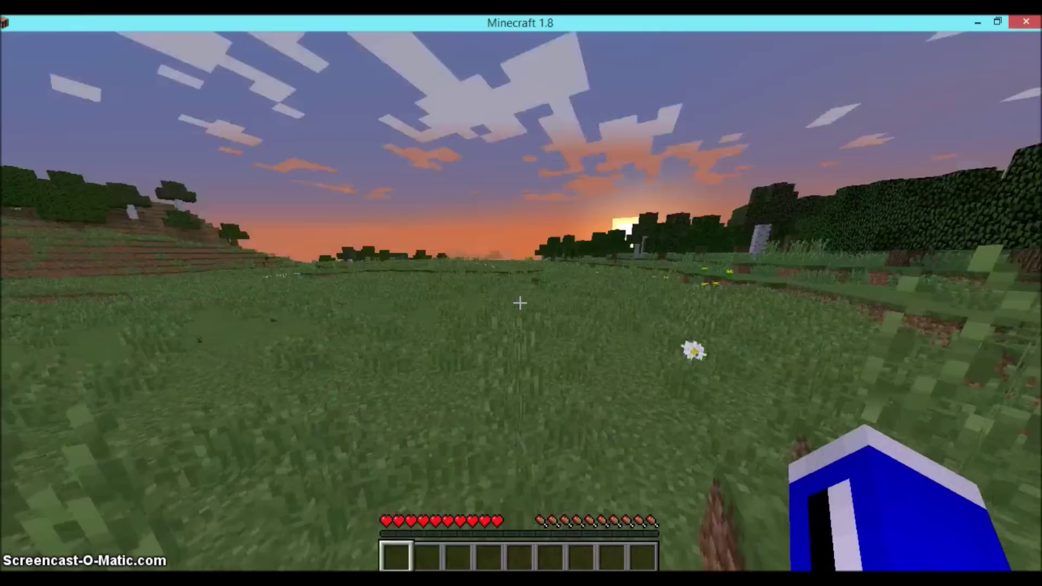
key(Escape)
key(Escape)
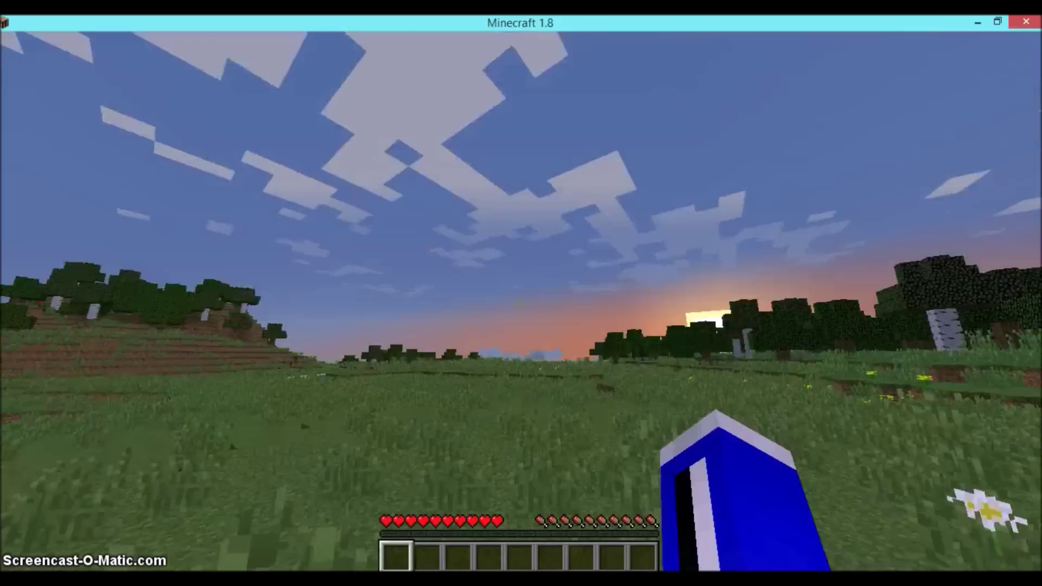
key(Escape)
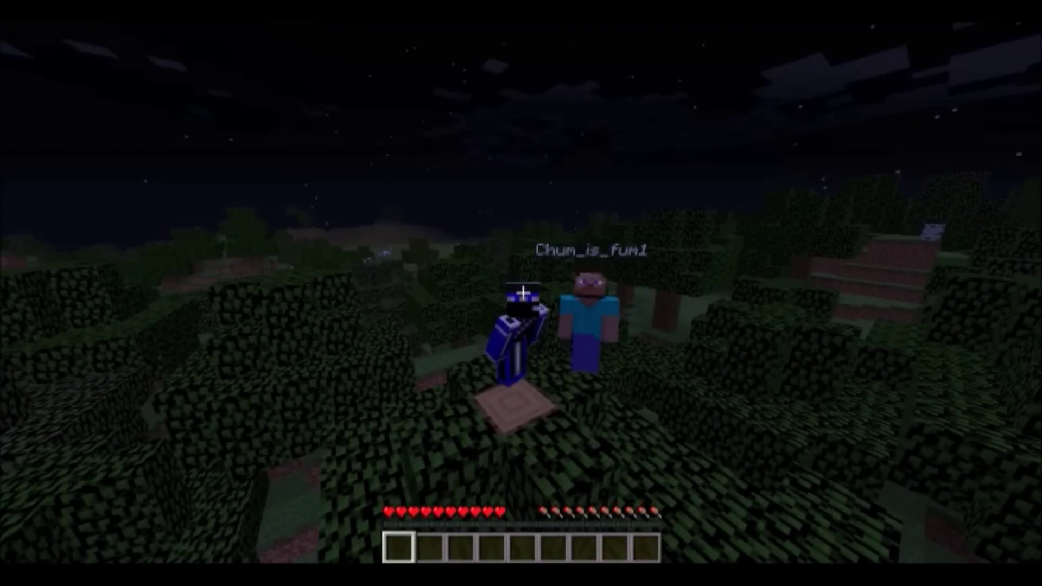
Step: Move around beside the other player on the treetop and switch from third-person to first-person view
click(522, 293)
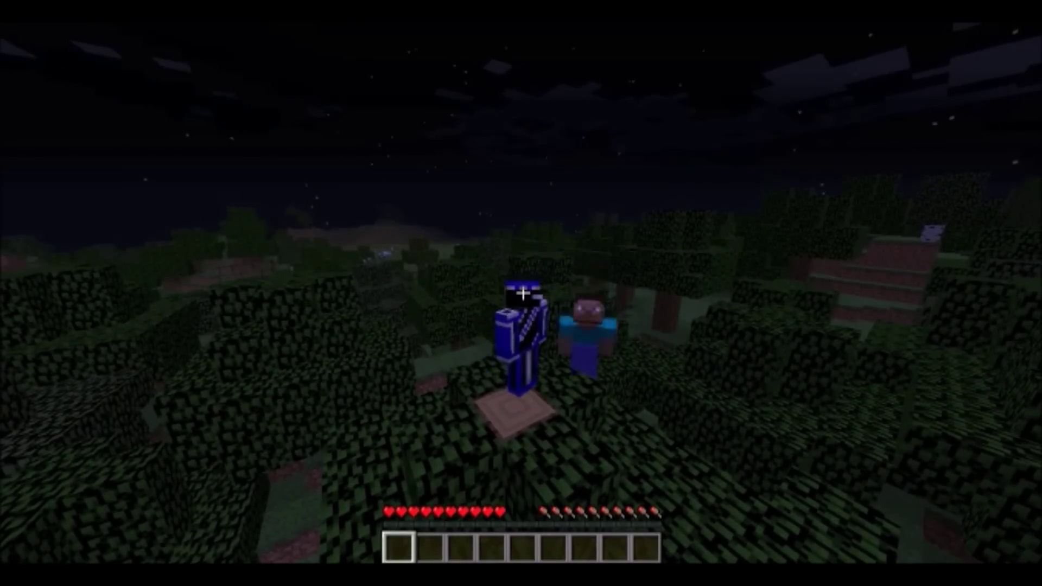
key(w)
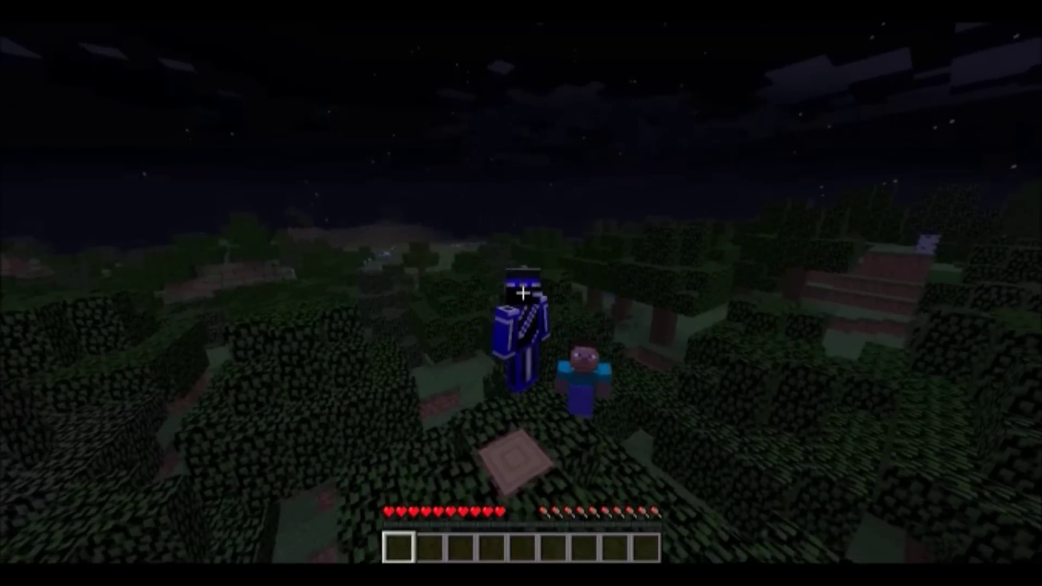
key(s)
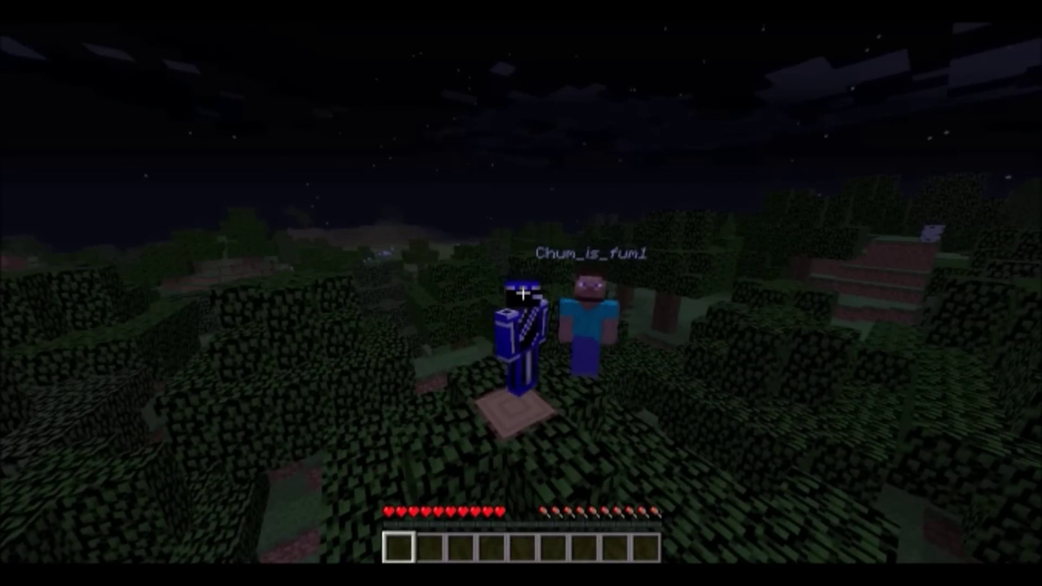
key(F5)
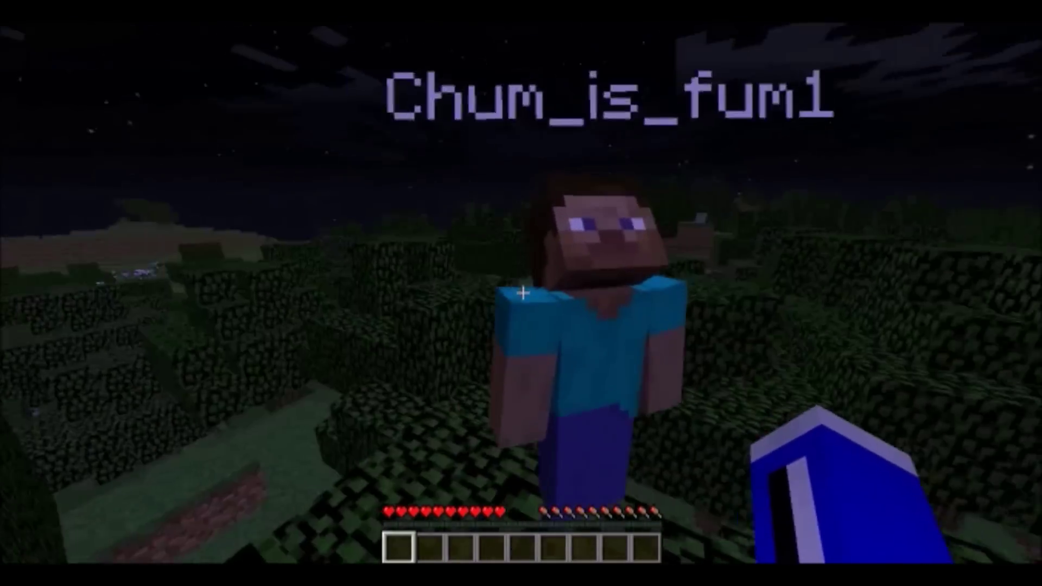
Step: Keep near the other player among the trees and display the list of connected players
click(522, 293)
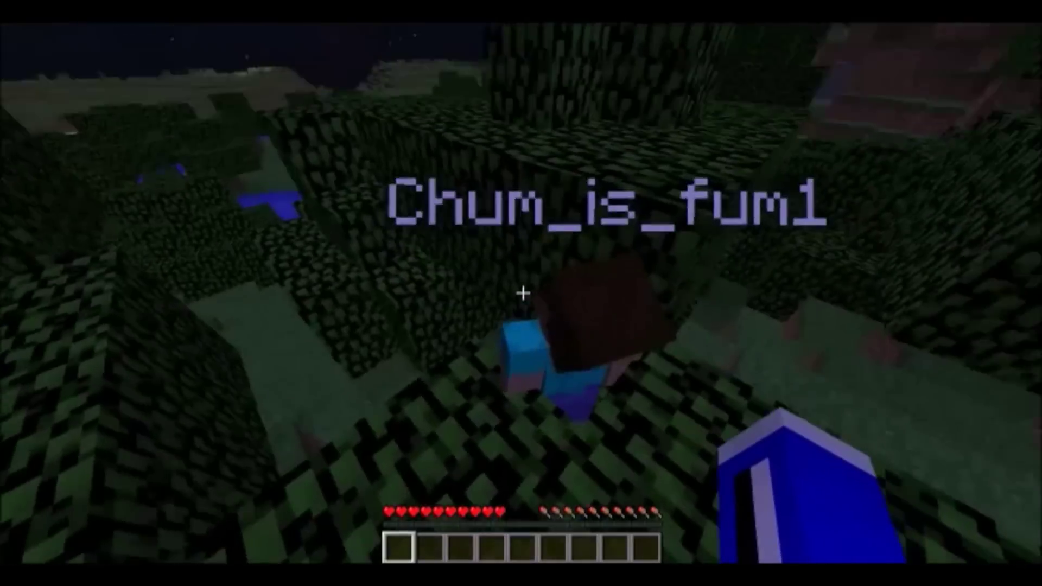
click(523, 293)
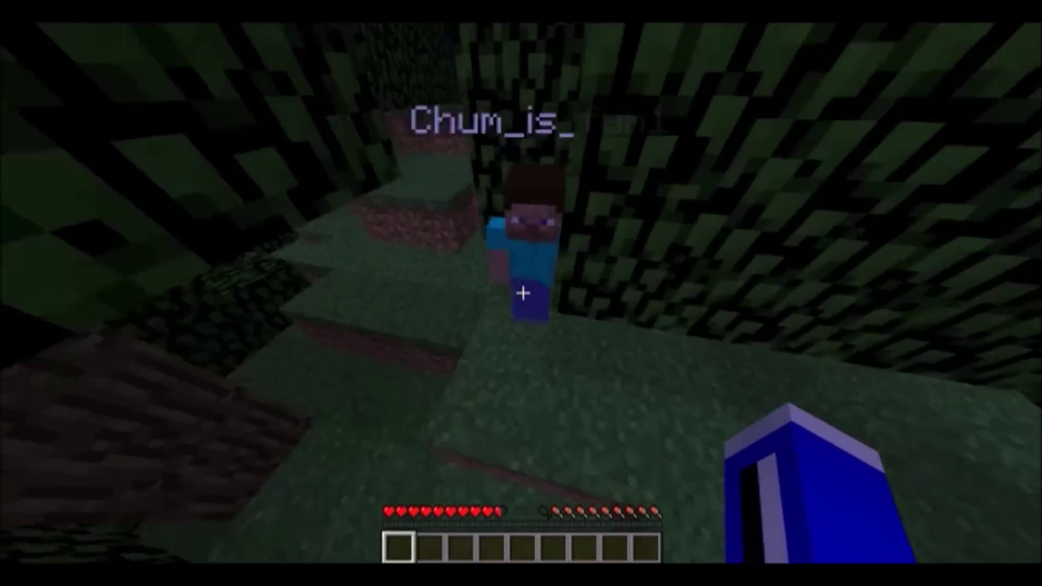
key(Tab)
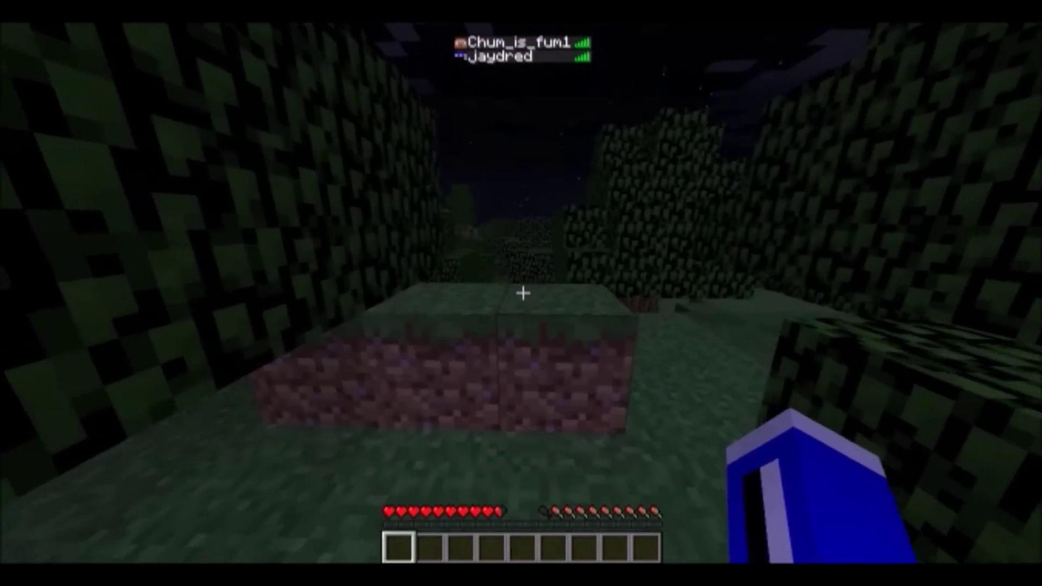
click(523, 293)
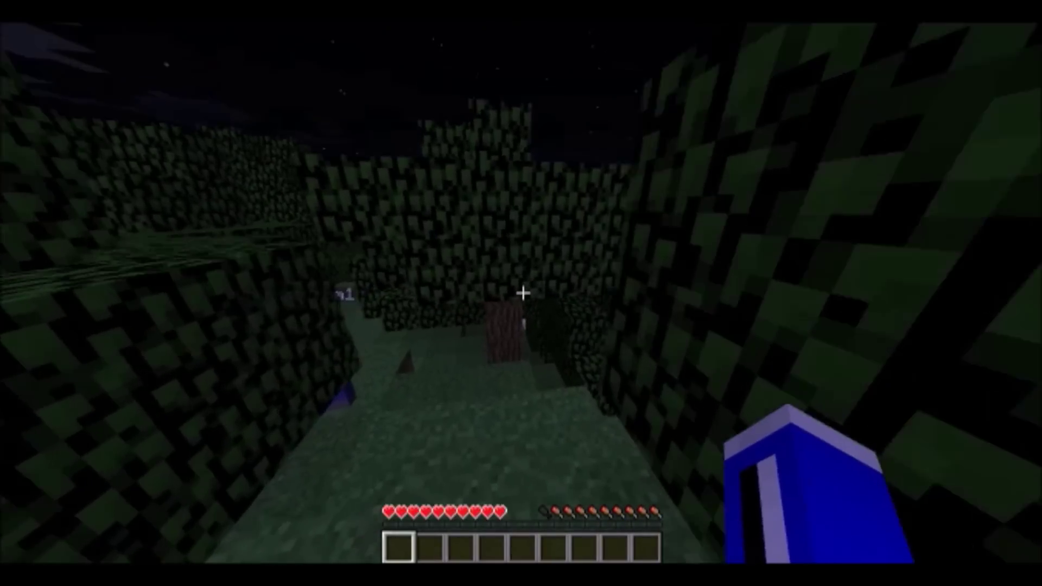
Step: Send a test message of random letters several times in the multiplayer chat
key(slash)
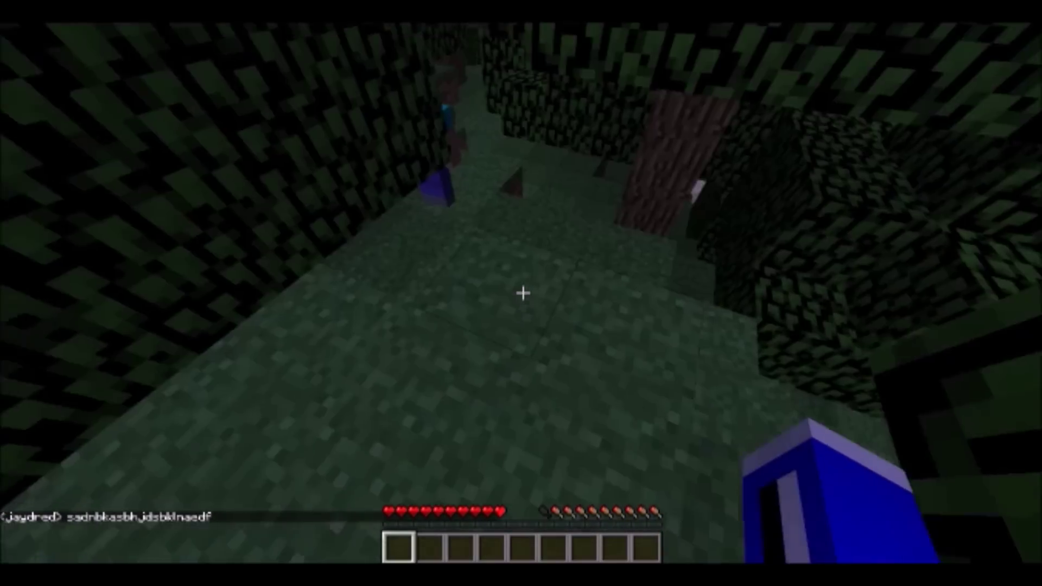
key(t)
key(Return)
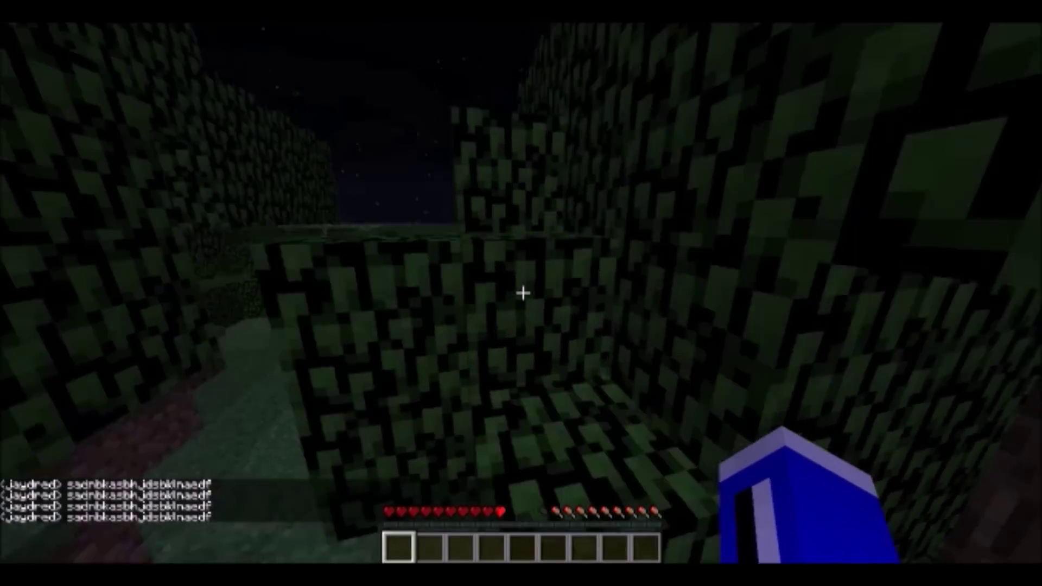
Step: Roam the treetops and forest floor around the other player, striking at the leaves
click(522, 293)
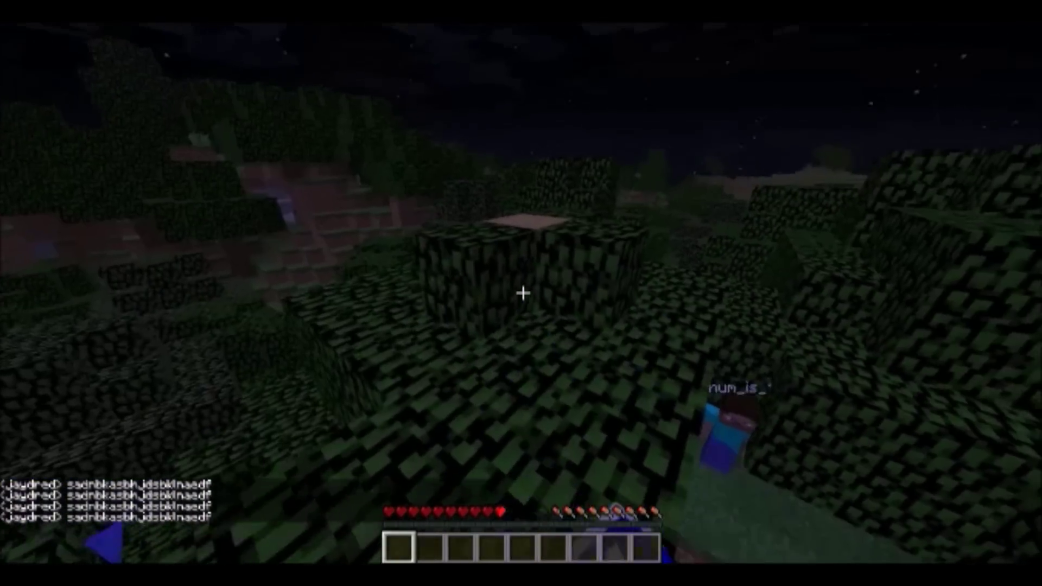
click(523, 293)
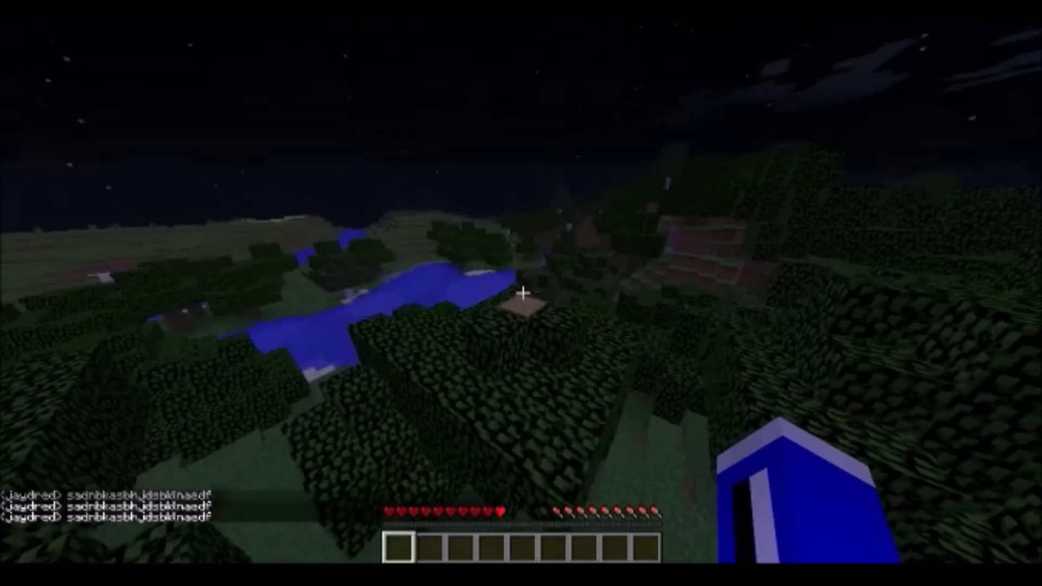
click(522, 293)
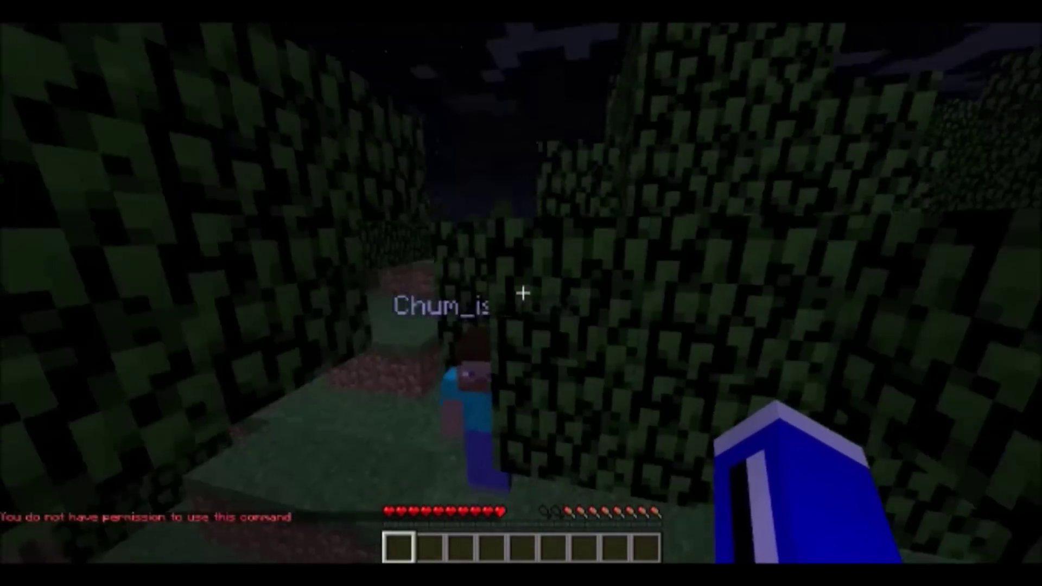
click(523, 293)
click(523, 292)
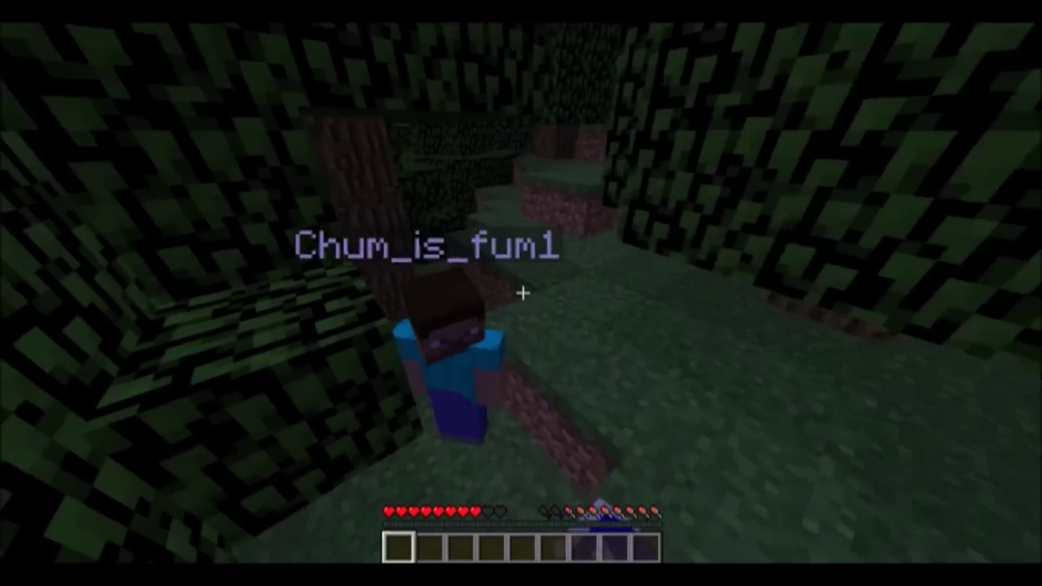
click(522, 293)
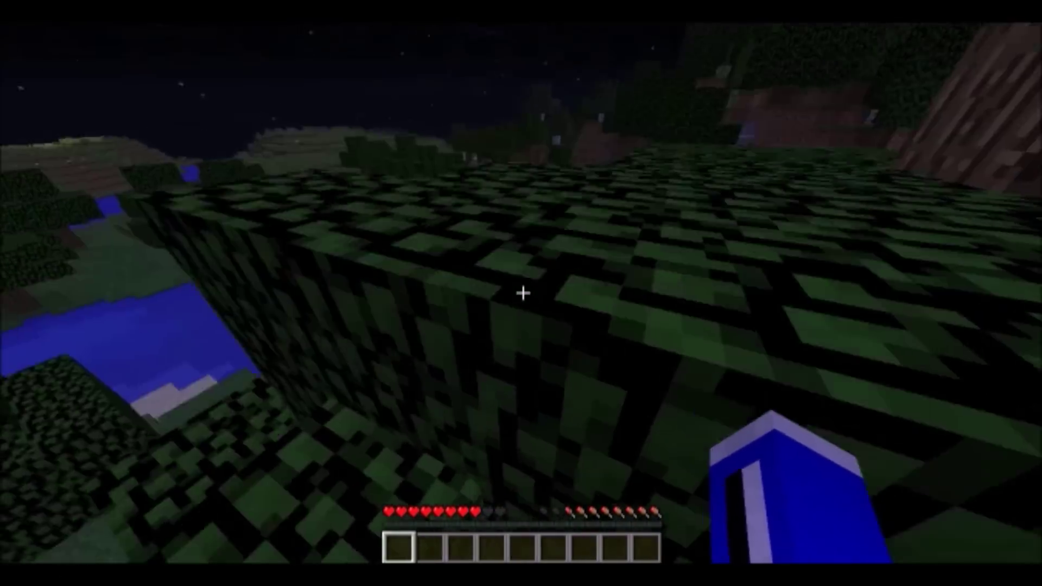
click(522, 293)
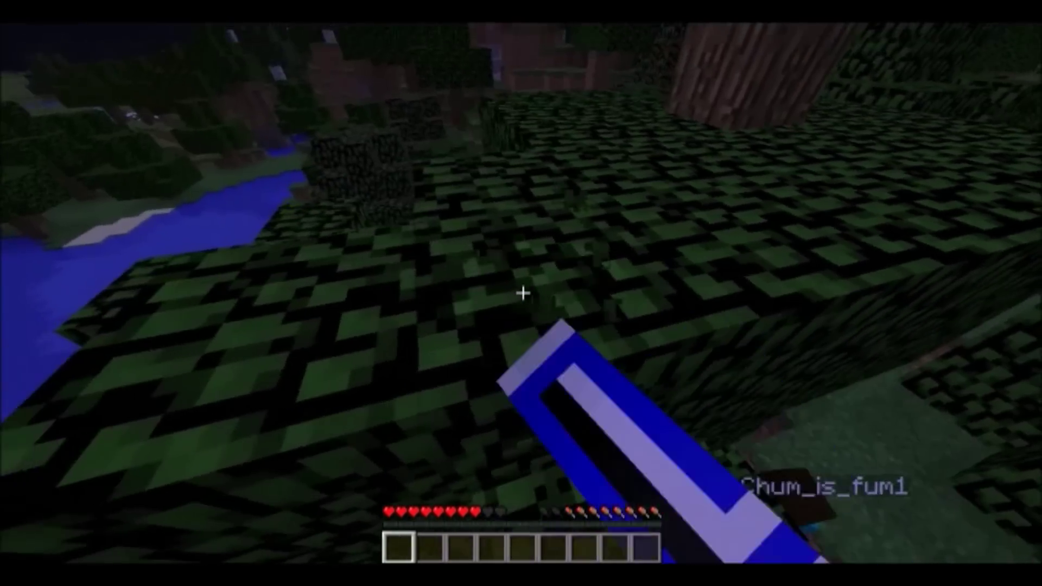
click(523, 293)
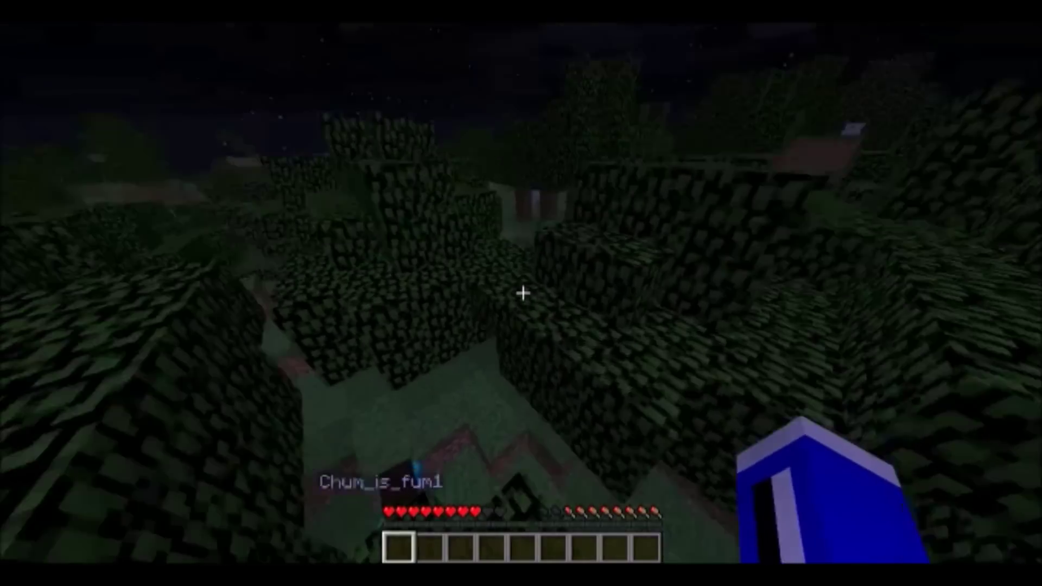
click(522, 293)
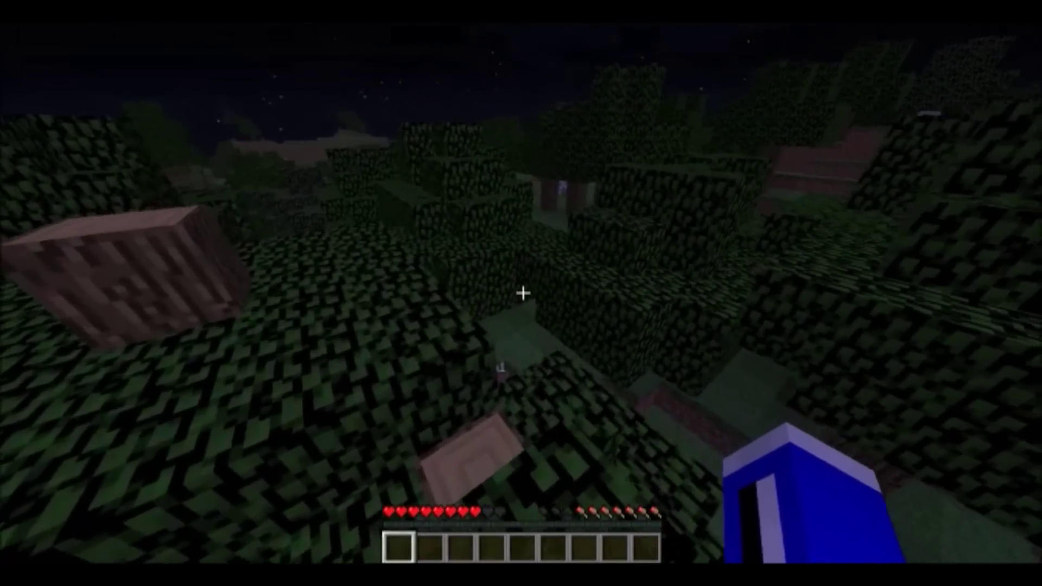
Step: Come down from the treetops, cross the leaves beside the lake, and walk uphill under the trees toward the other player
key(w)
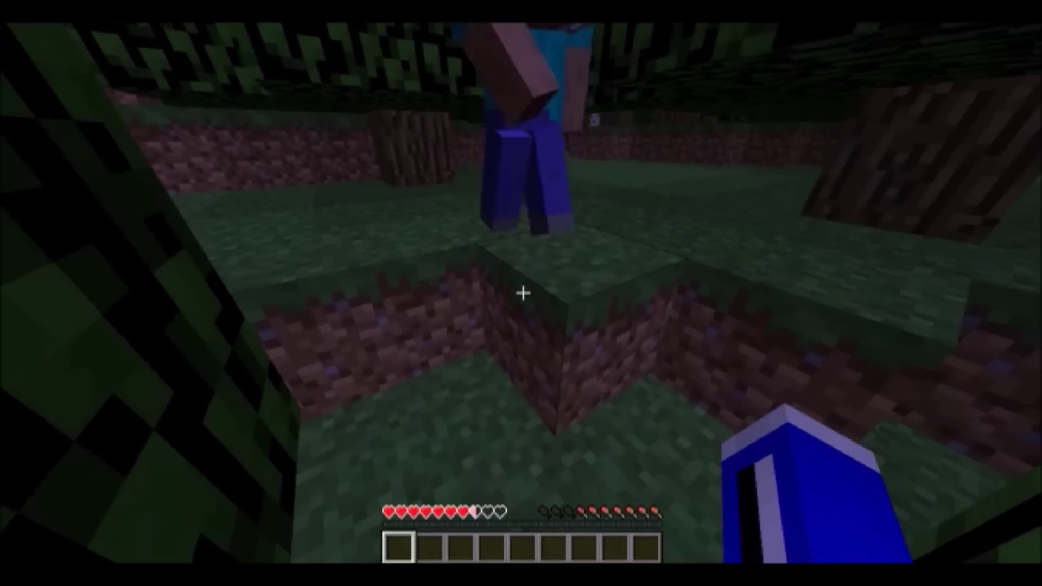
click(523, 293)
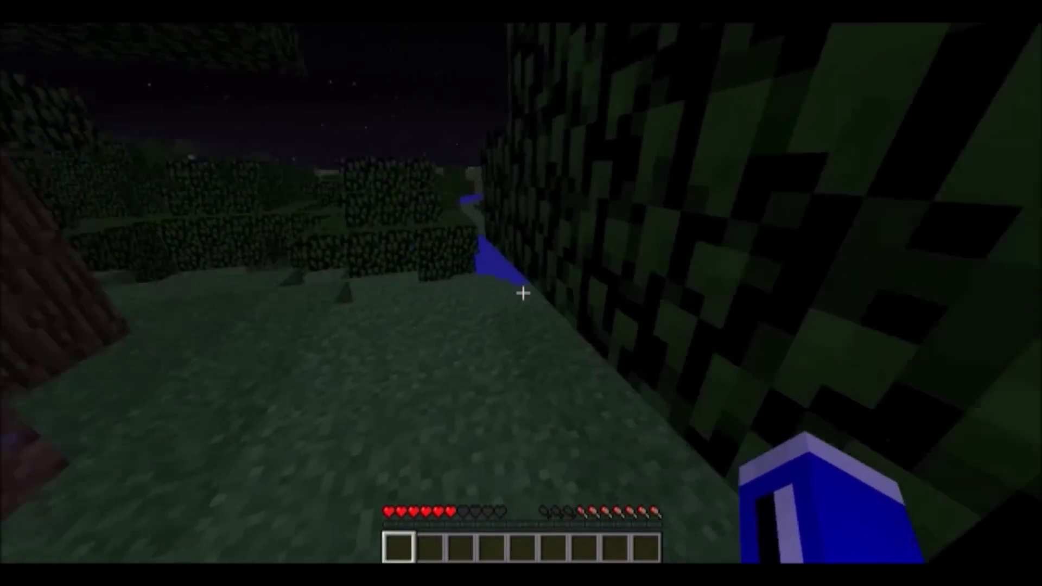
key(w)
key(space)
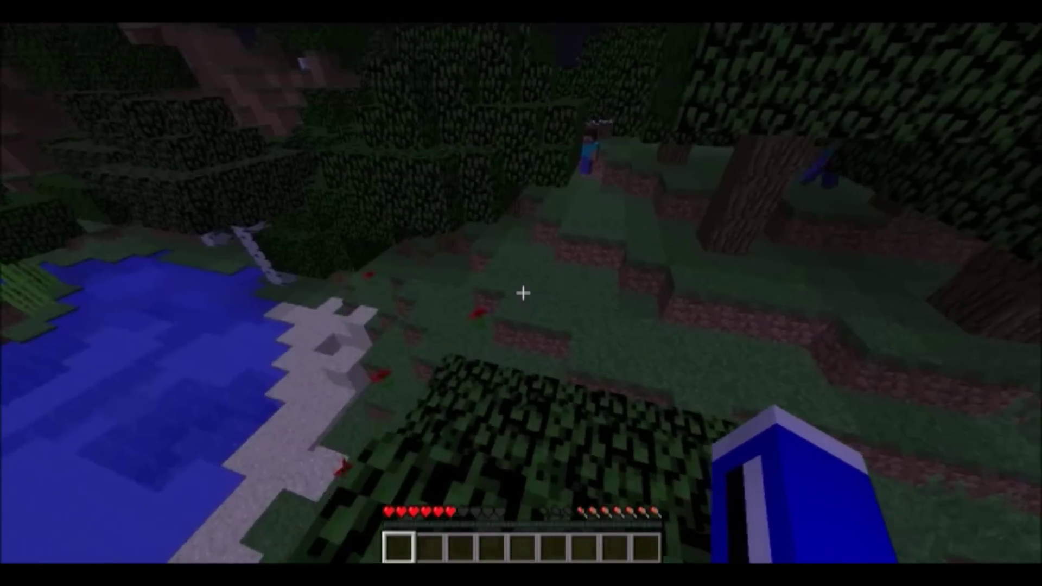
key(w)
key(w)
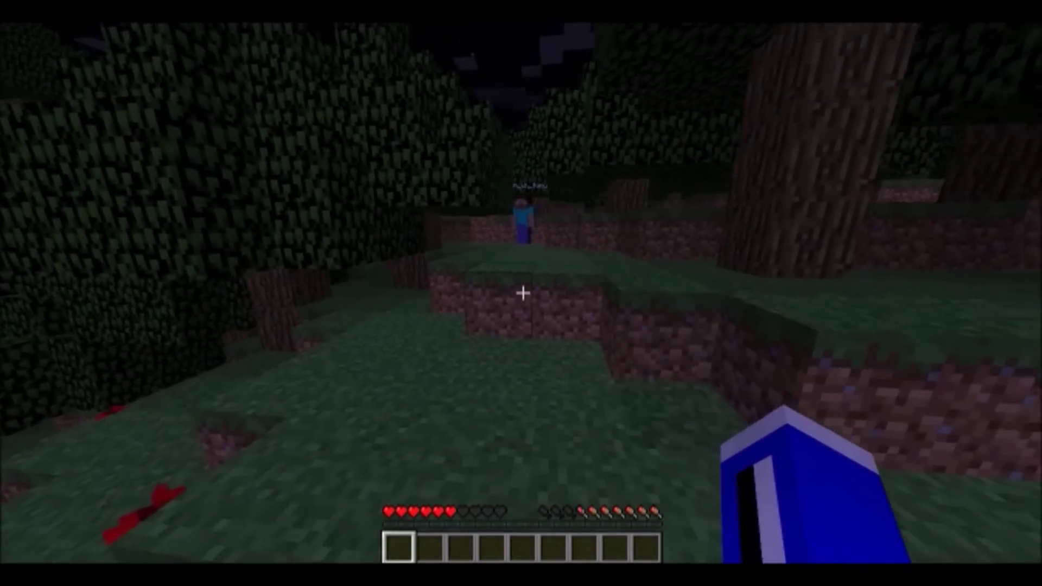
key(w)
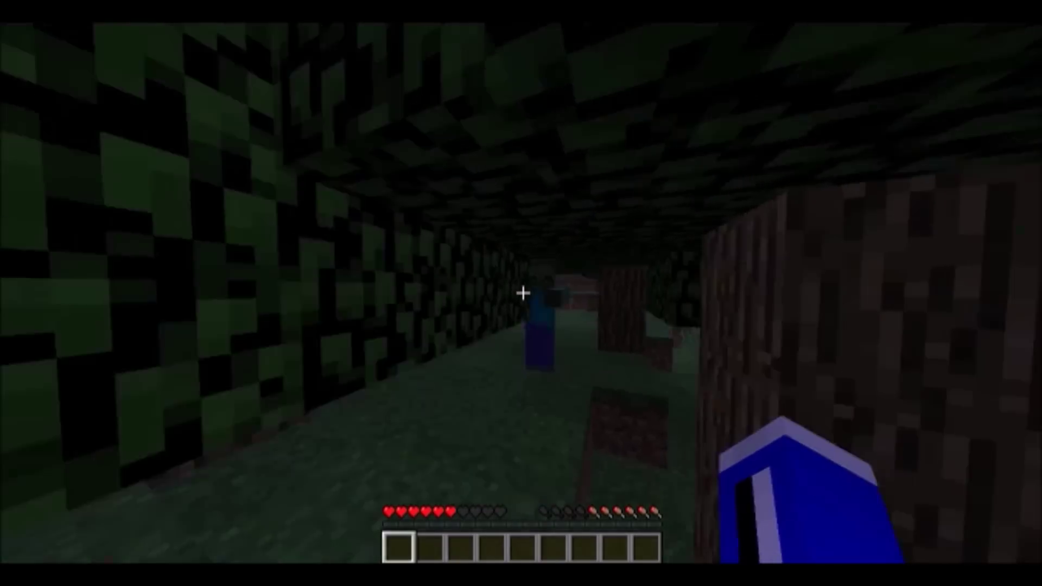
Step: Hit the zombie under the trees and move back beside the other player
click(523, 293)
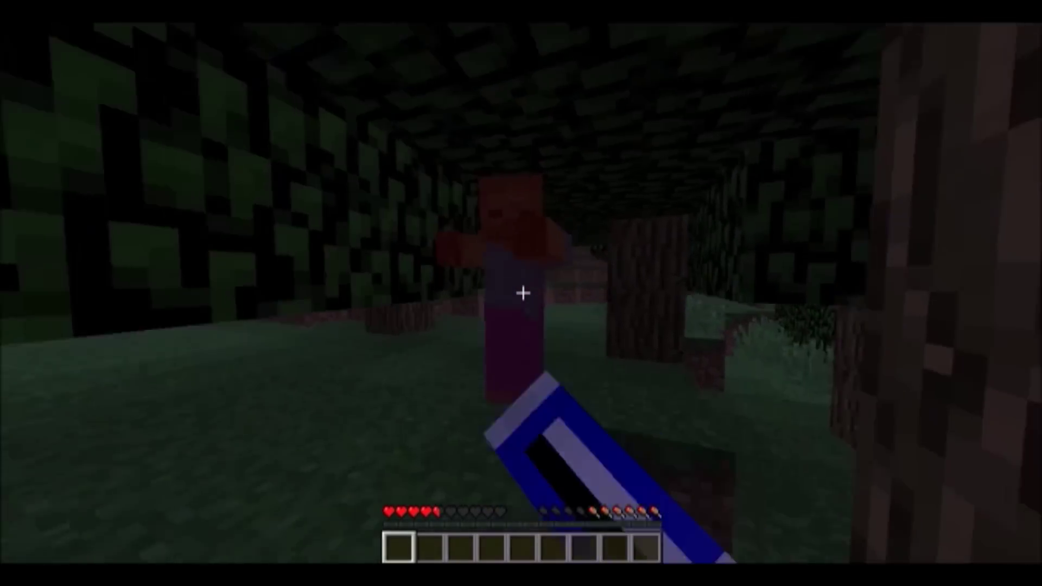
click(522, 293)
key(w)
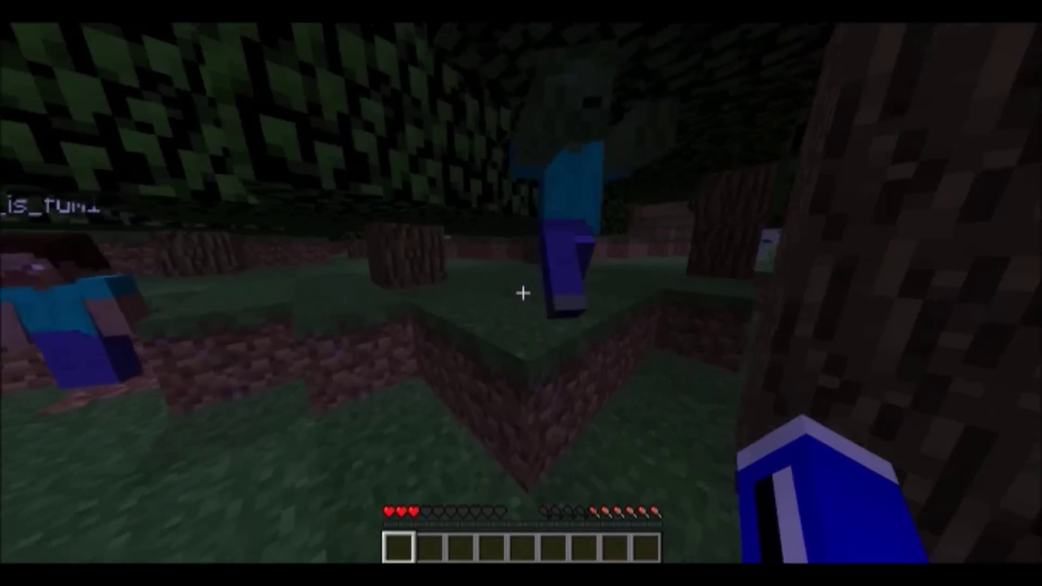
key(w)
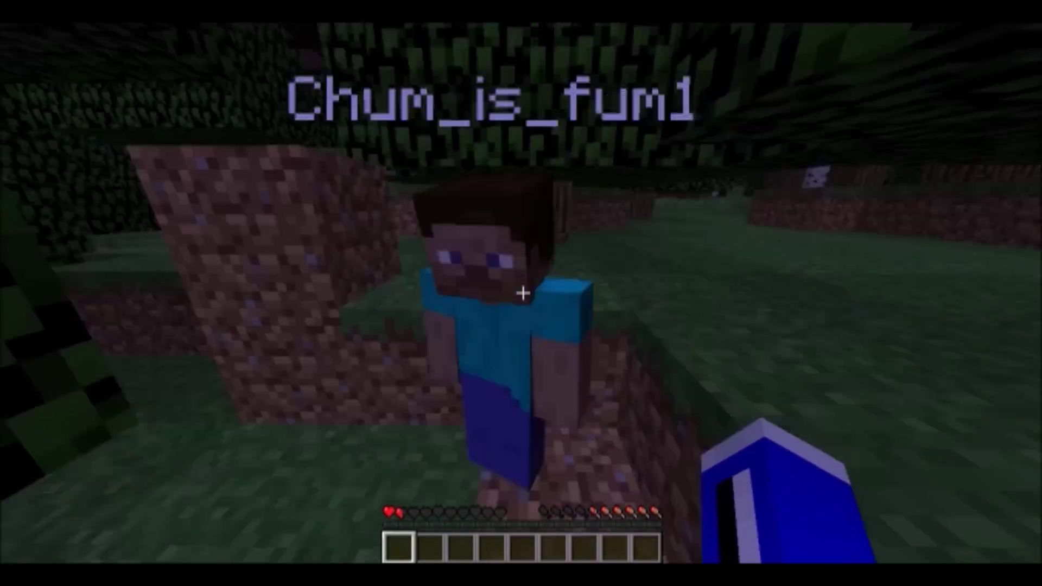